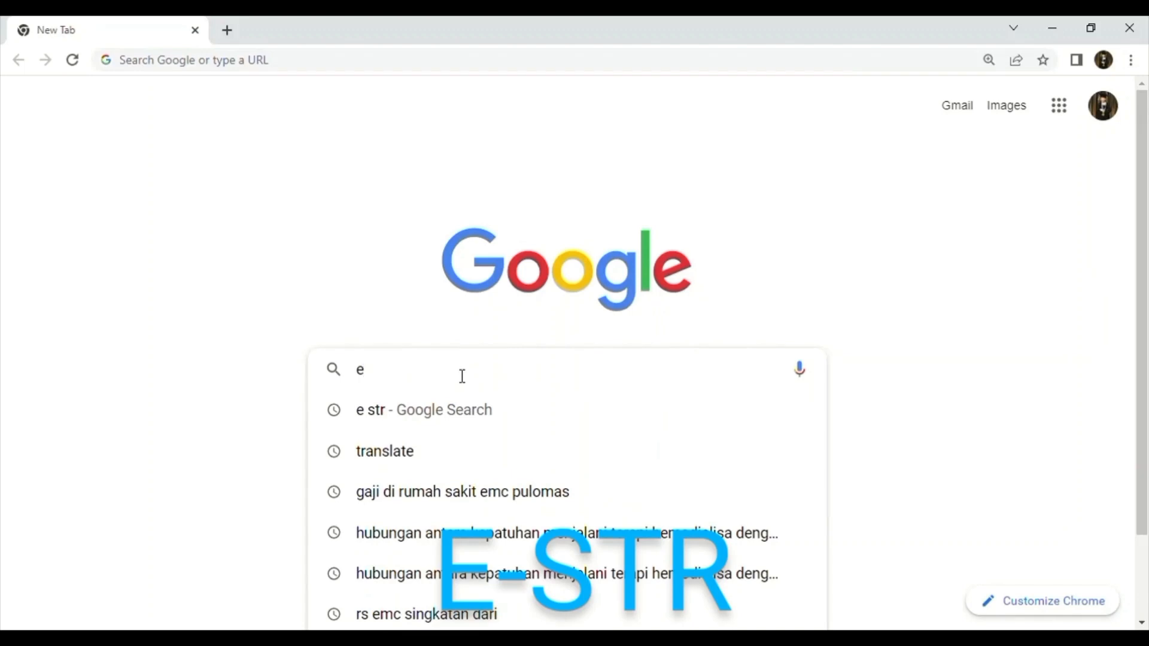
Search Google for 'e str' using the earlier search suggestion
key(Down)
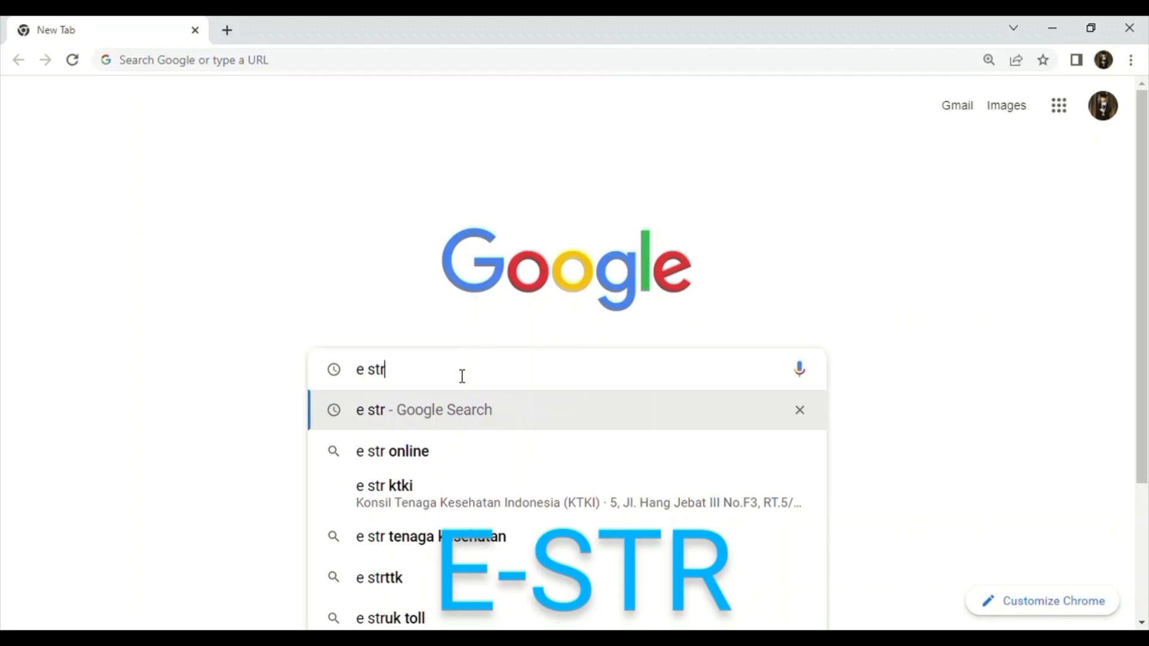
key(Return)
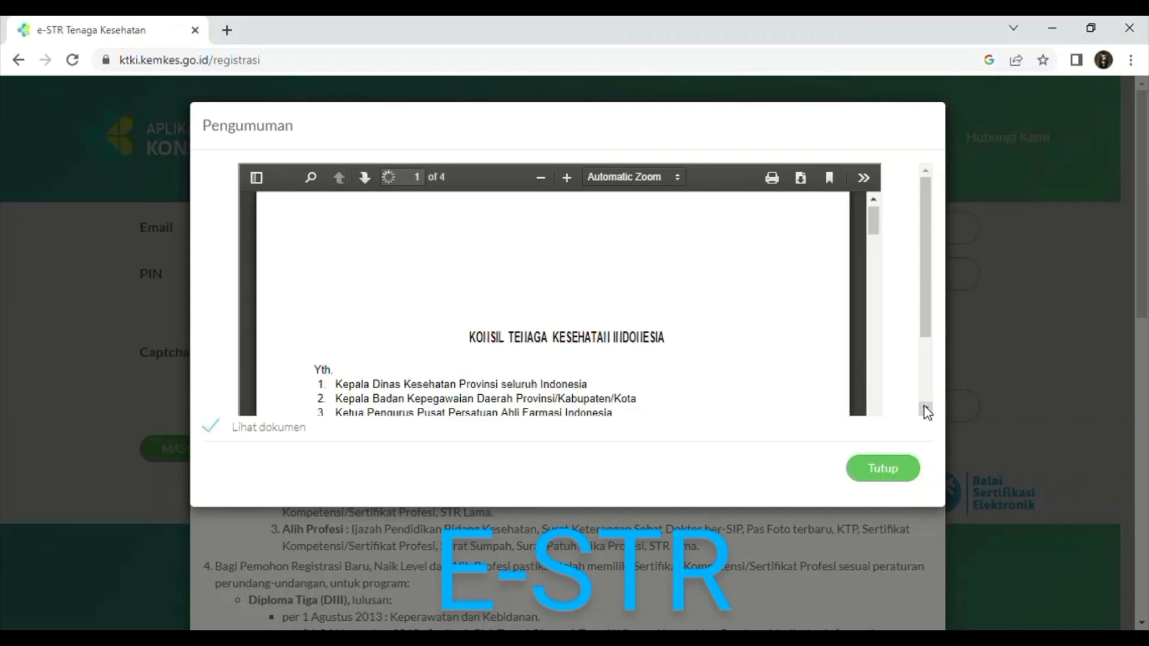
Page through the Pengumuman announcement and close it with Tutup
click(925, 409)
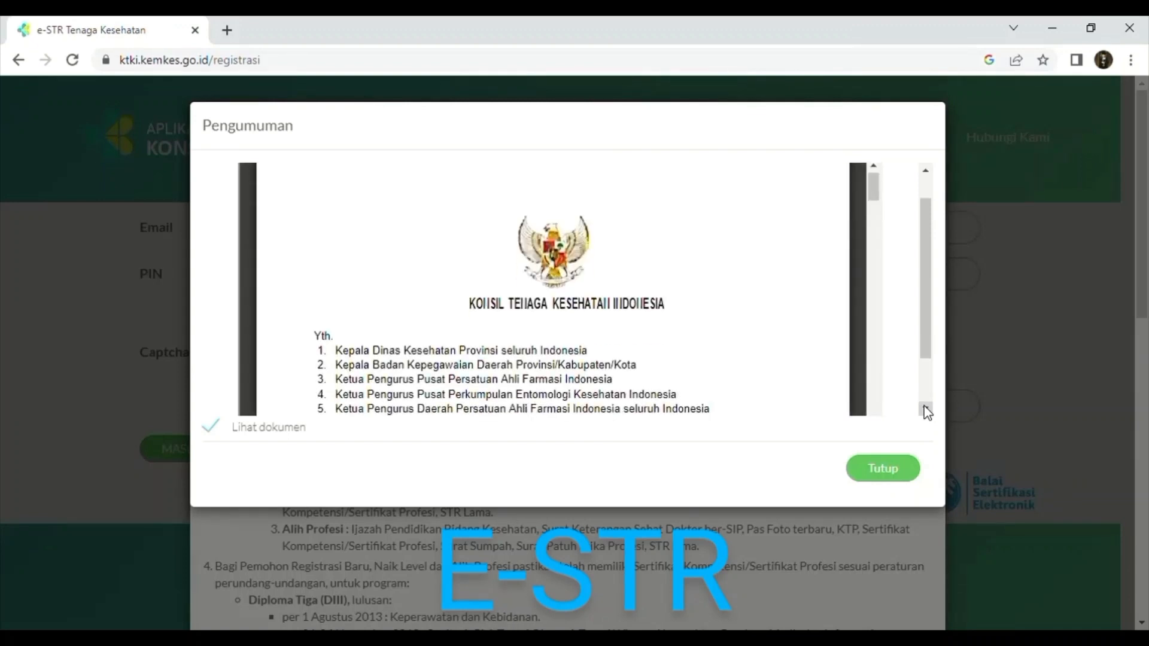
click(925, 409)
click(926, 409)
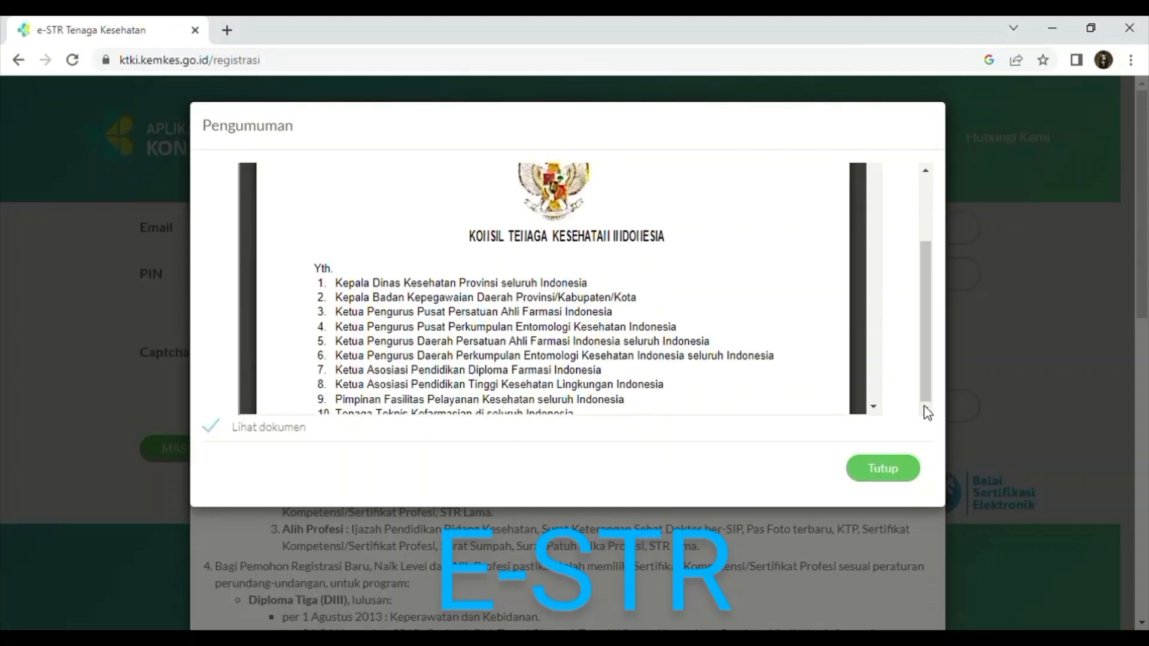
click(889, 470)
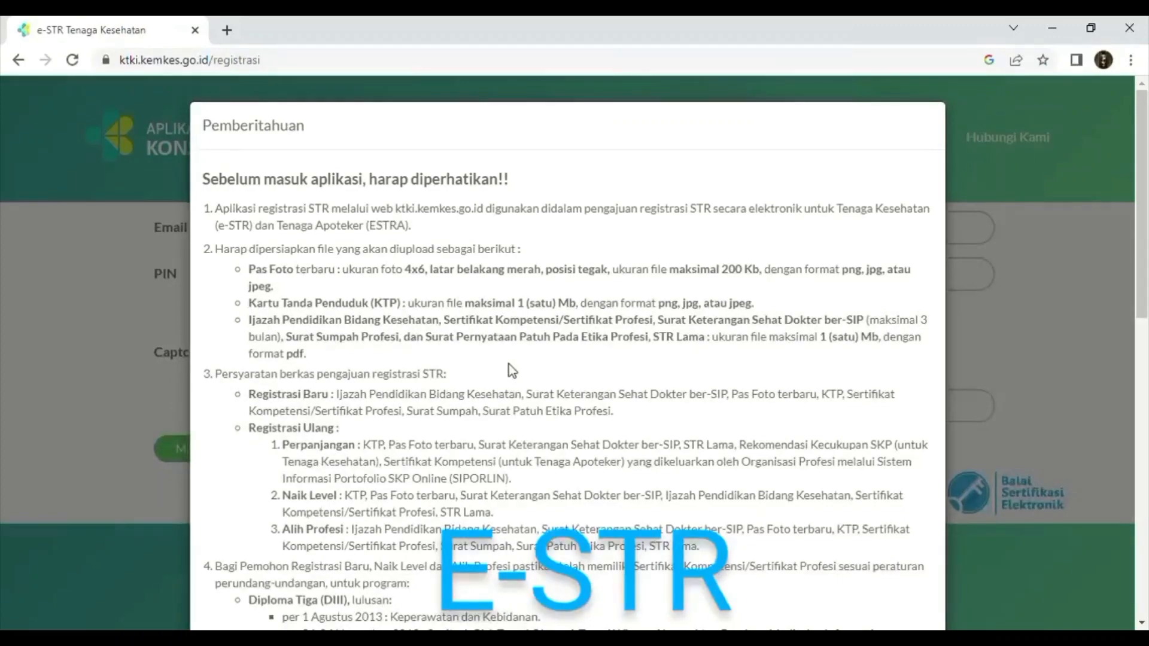
Scroll through the Pemberitahuan notice to reach the login form
scroll(509, 364, down, 3)
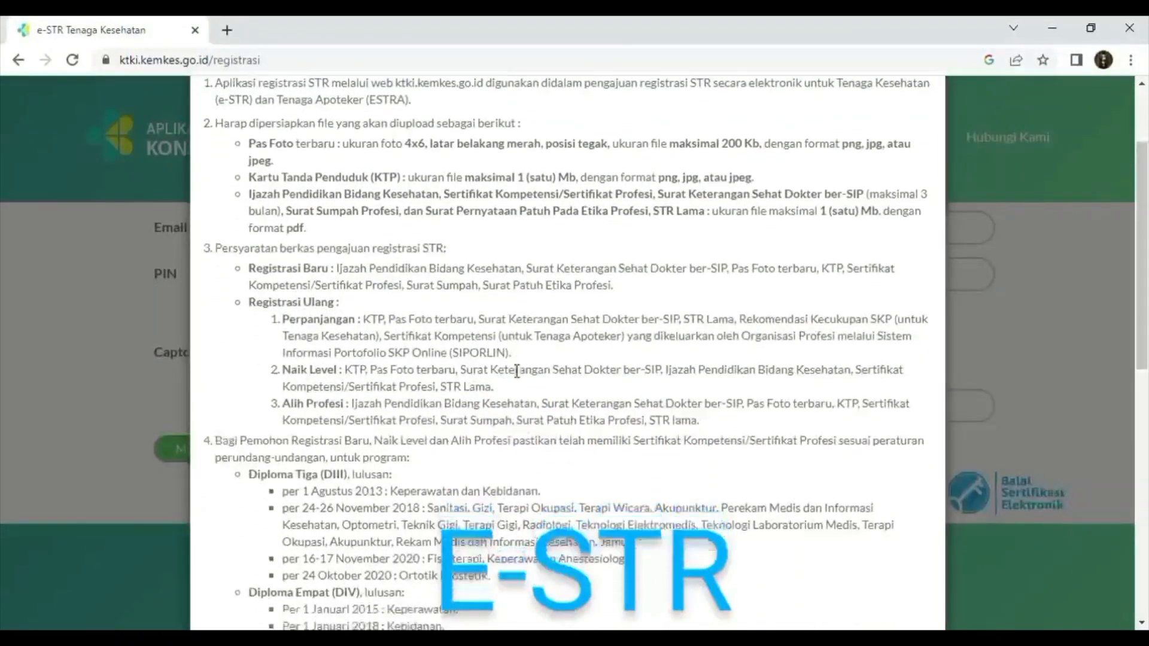
scroll(516, 371, down, 3)
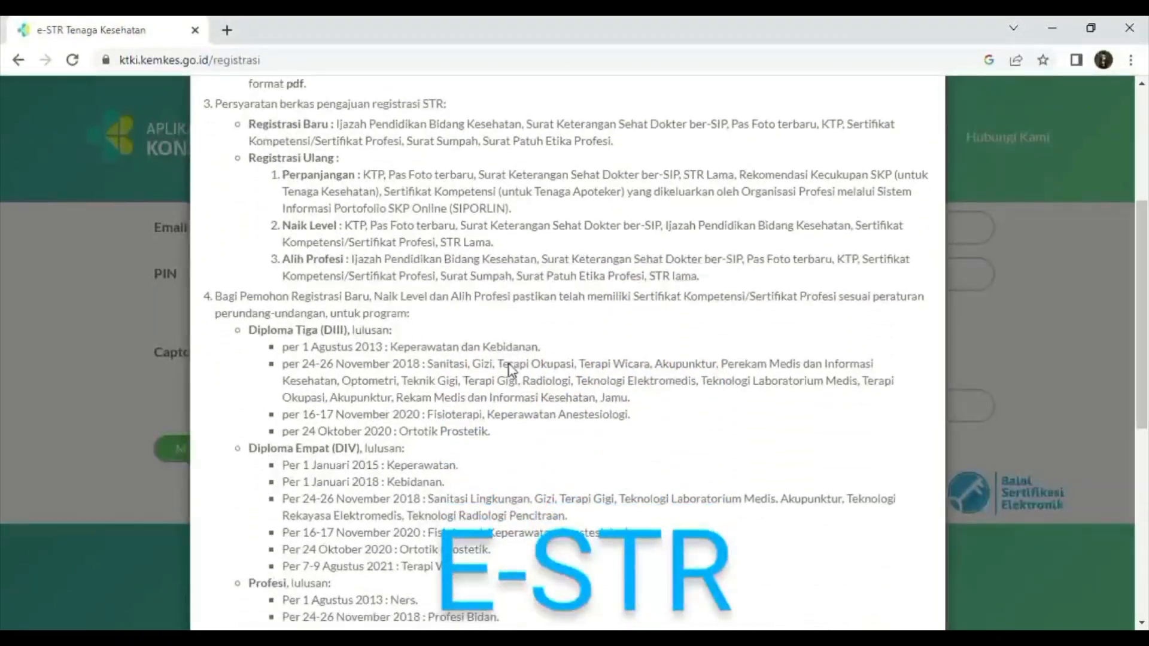
scroll(516, 371, down, 8)
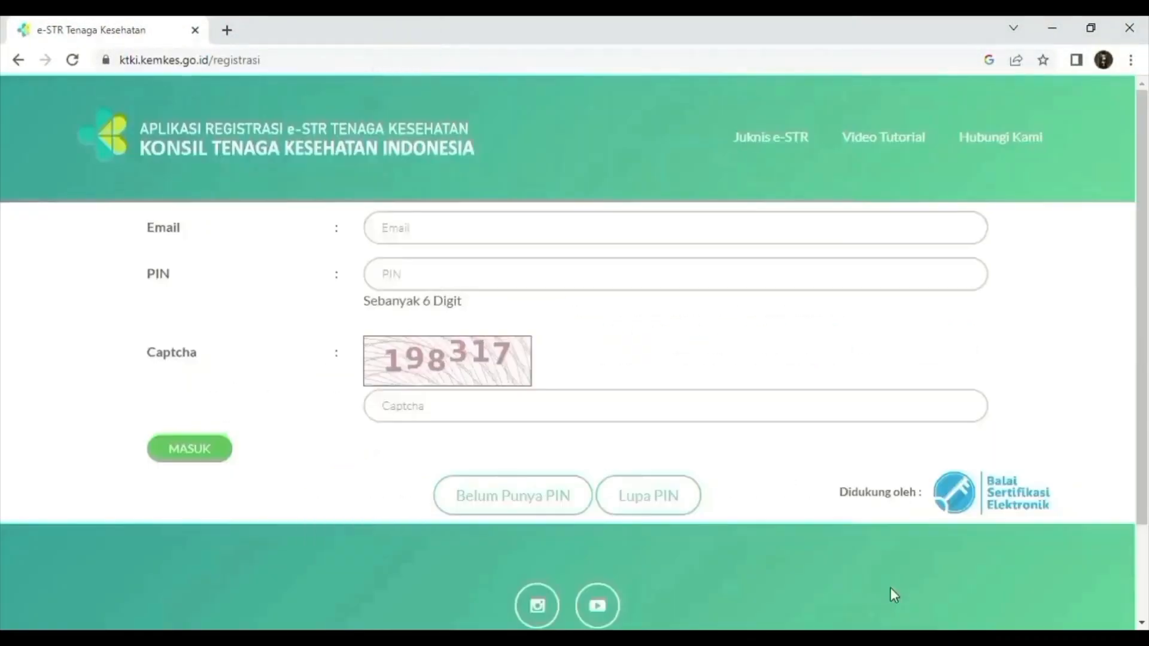
Choose 'Belum Punya PIN' to open the new-account form and focus Email Aktif
click(440, 226)
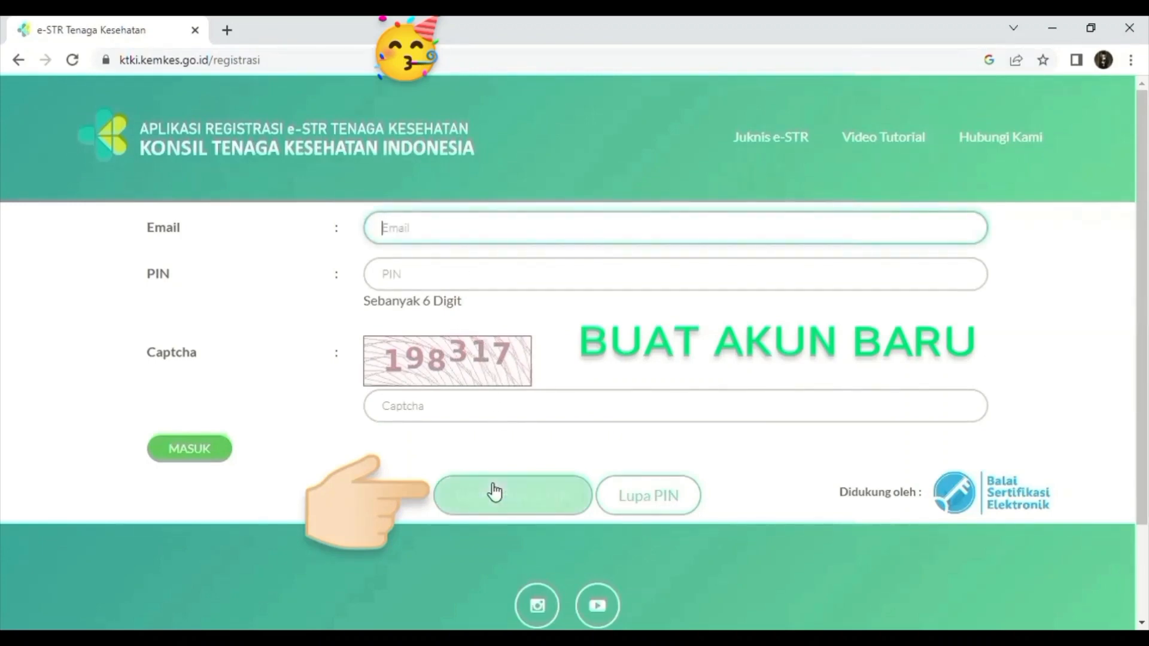
click(493, 500)
click(414, 227)
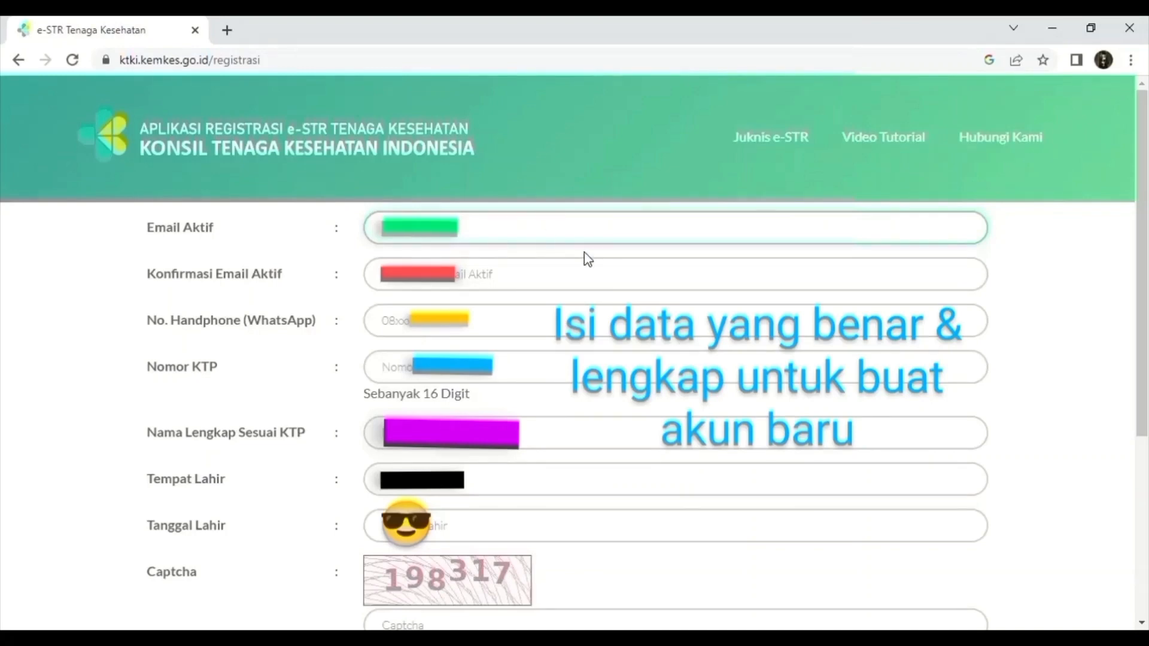
Enter the email, its confirmation, WhatsApp and KTP numbers, then move to Nama Lengkap
text(@gmail.com)
click(433, 283)
text(a)
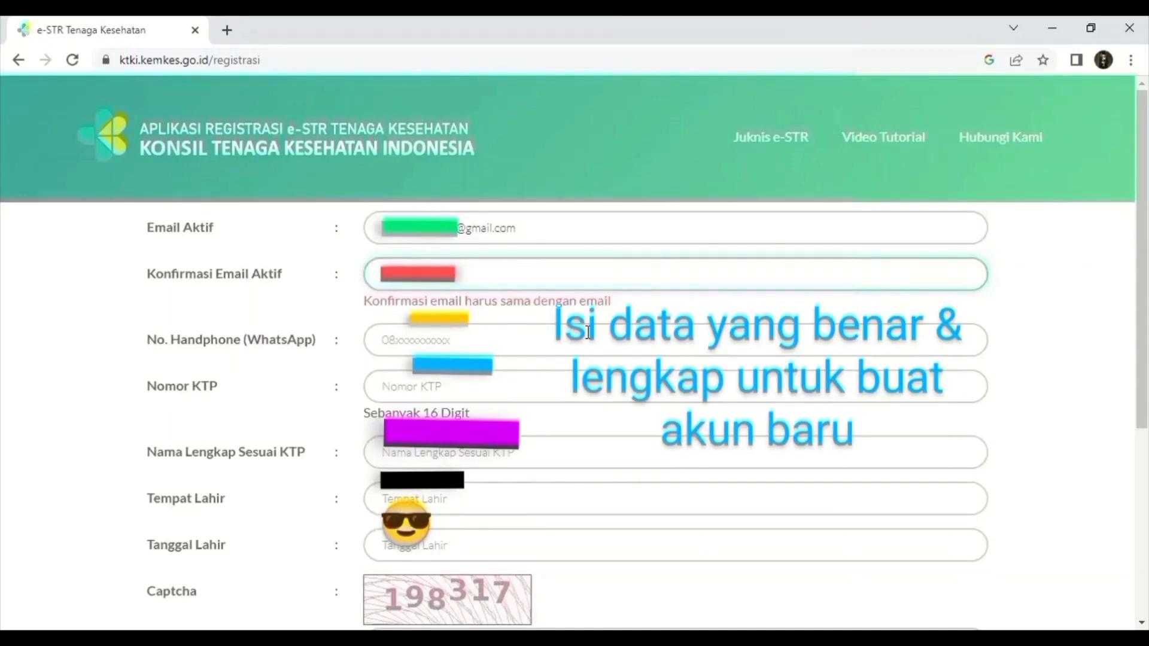
text(@gmail.com)
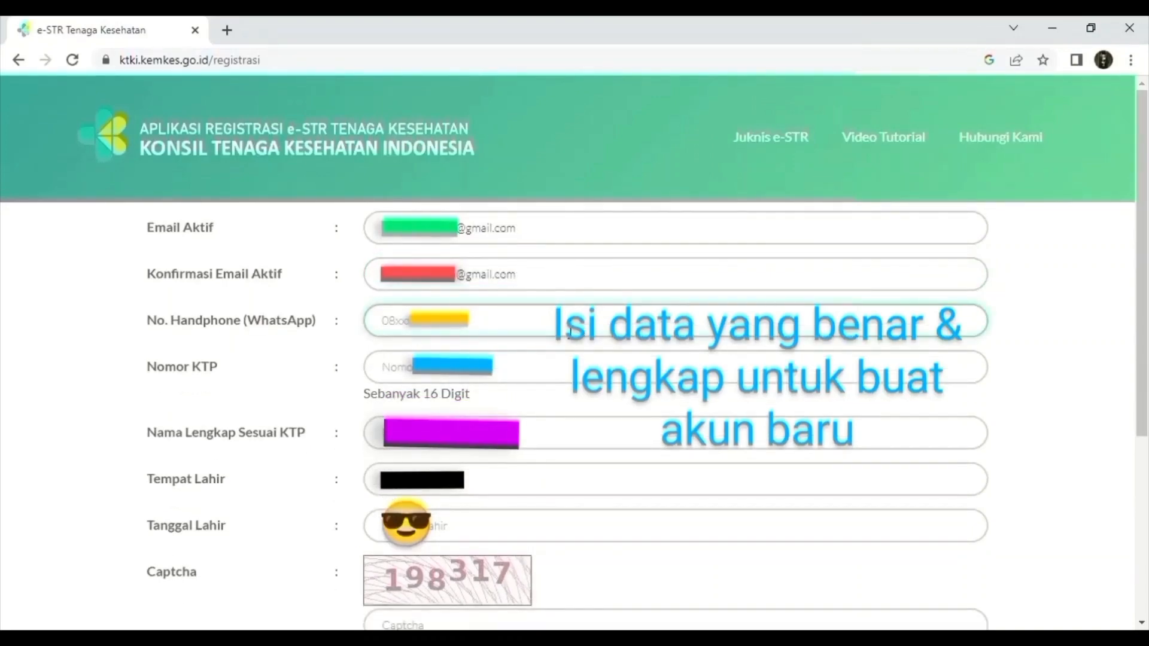
text(0822)
click(499, 368)
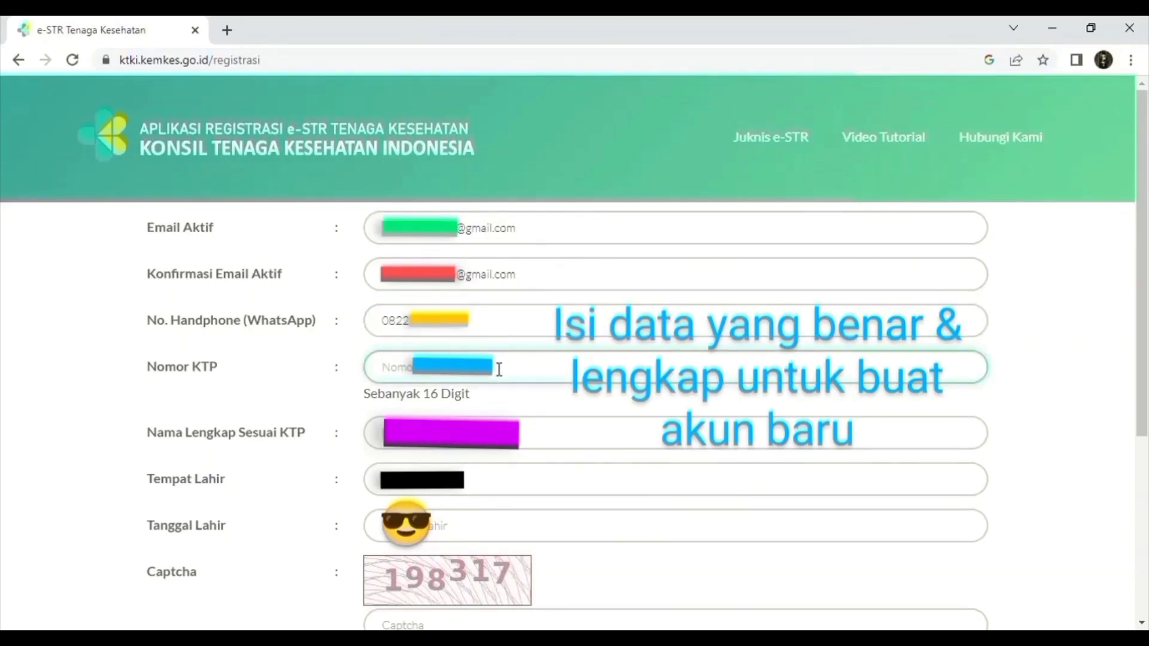
text(12141)
key(Tab)
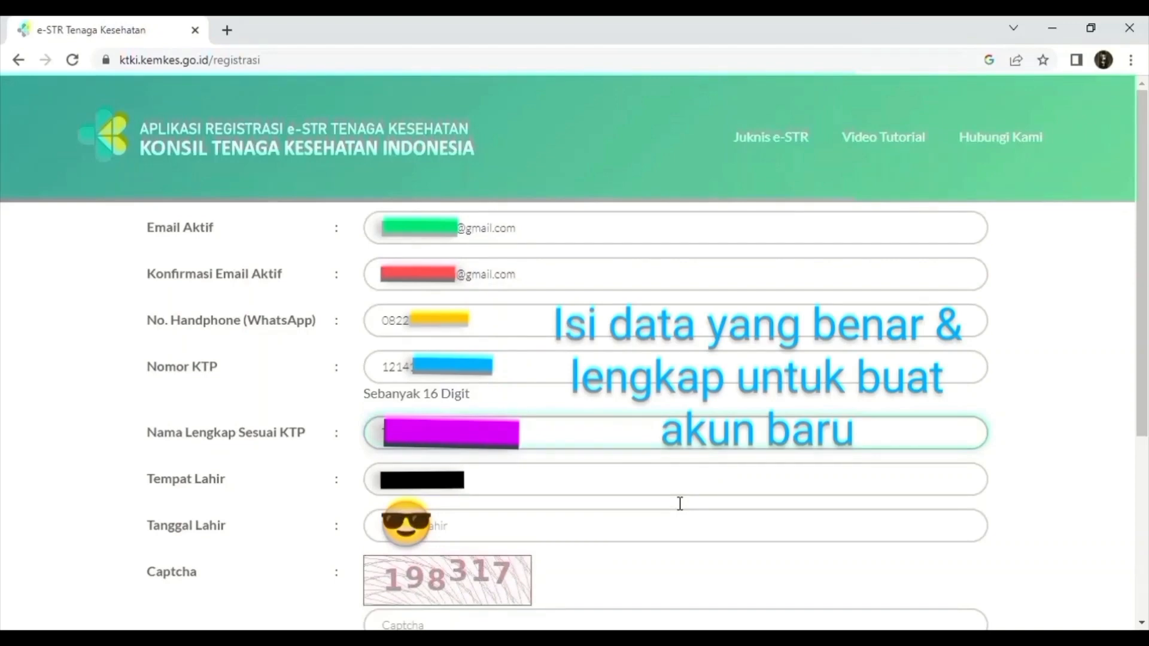
Enter the birthplace, pick a Maret 1996 birth date, add the captcha and submit with DAFTAR
click(628, 498)
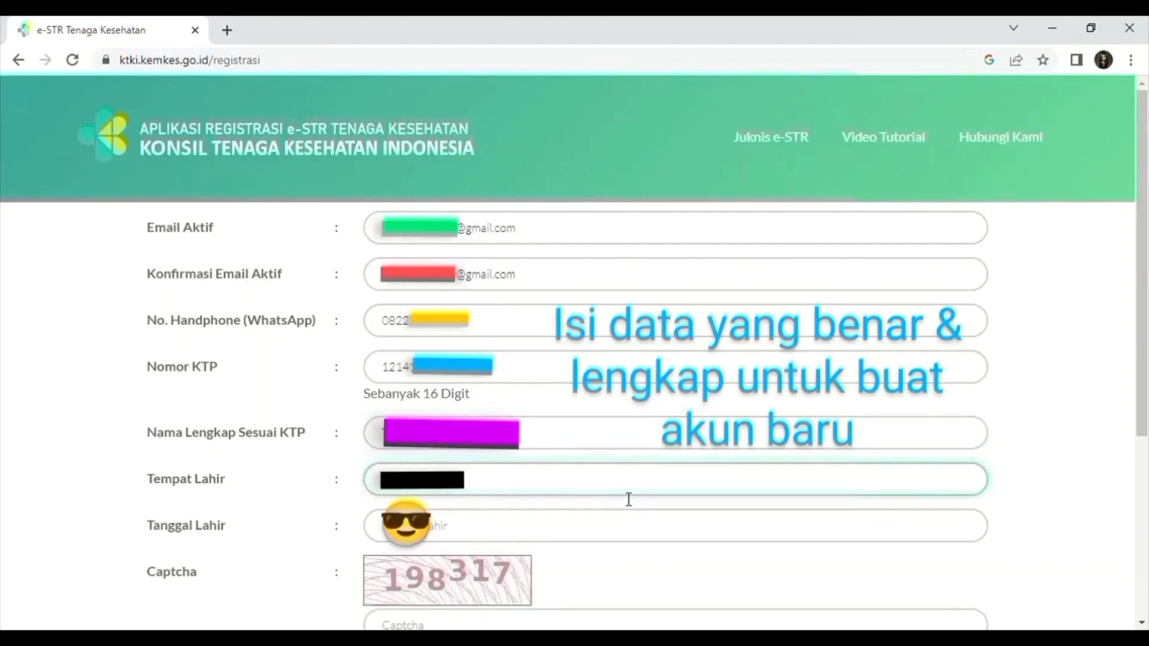
text(o)
click(485, 536)
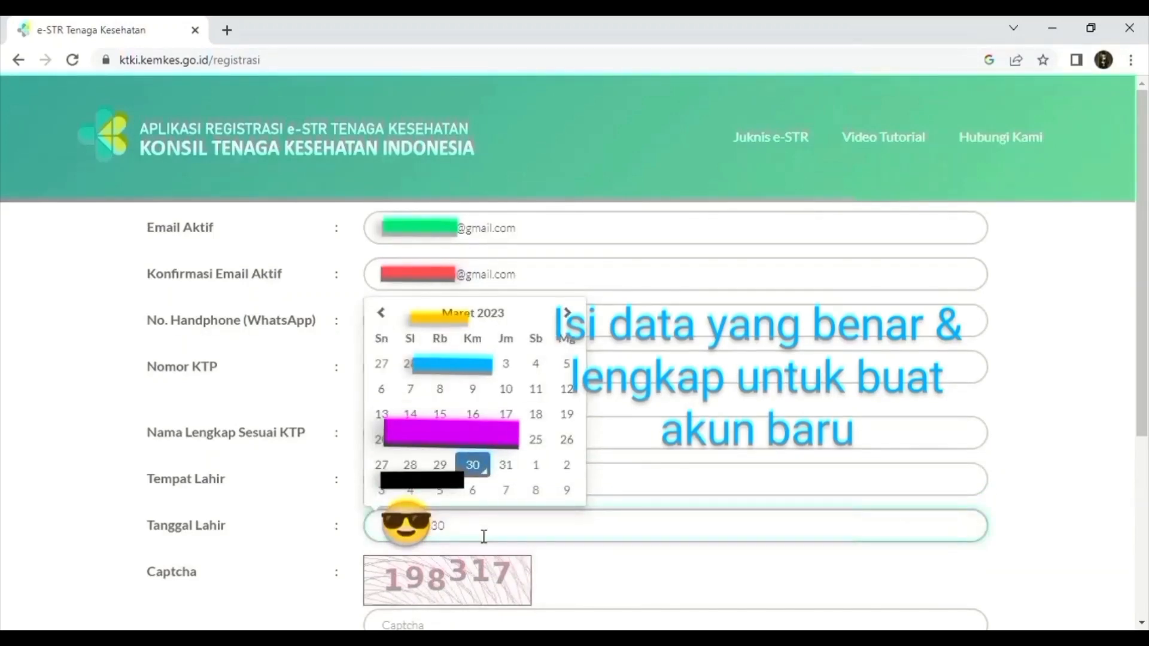
click(472, 313)
click(470, 334)
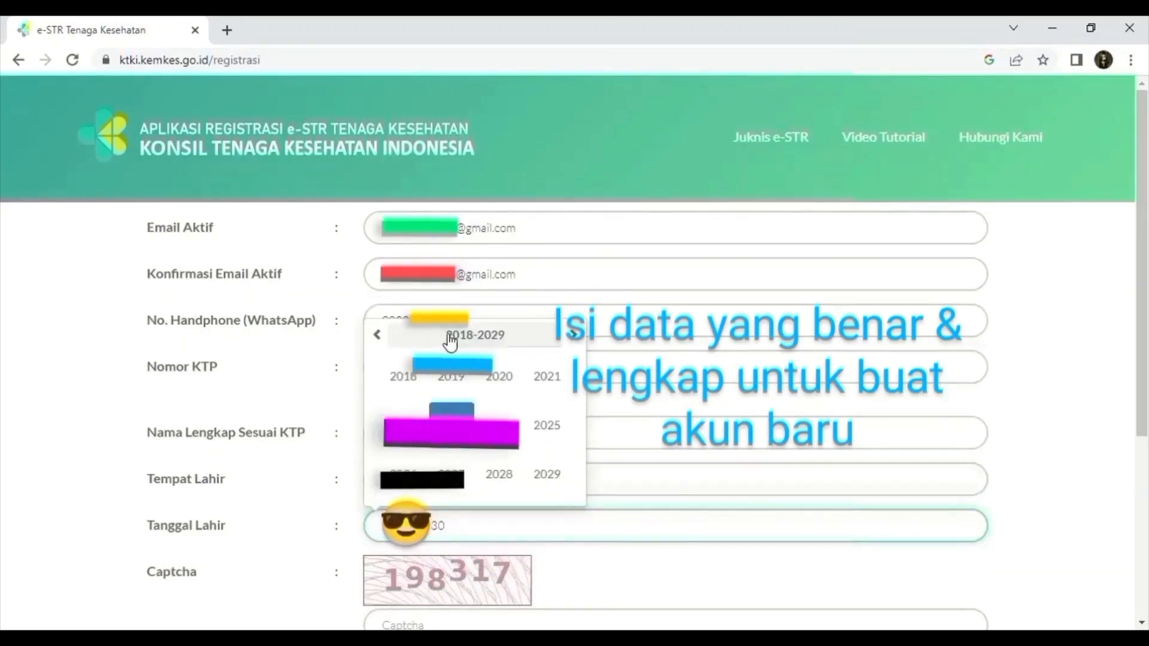
click(390, 339)
click(518, 476)
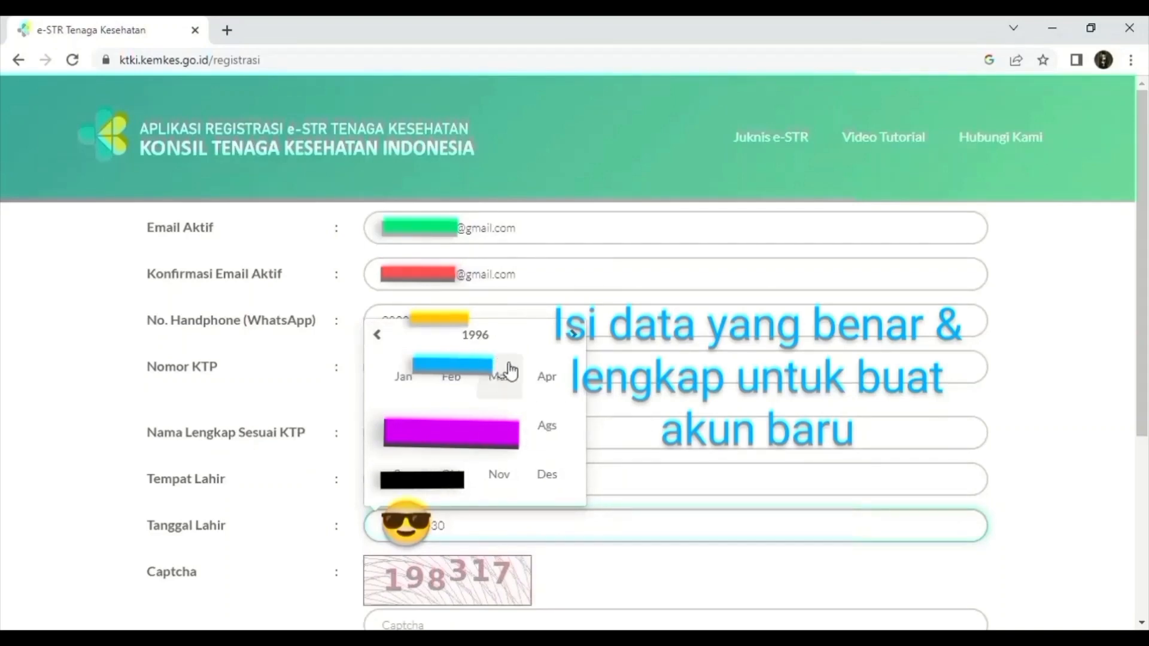
click(503, 374)
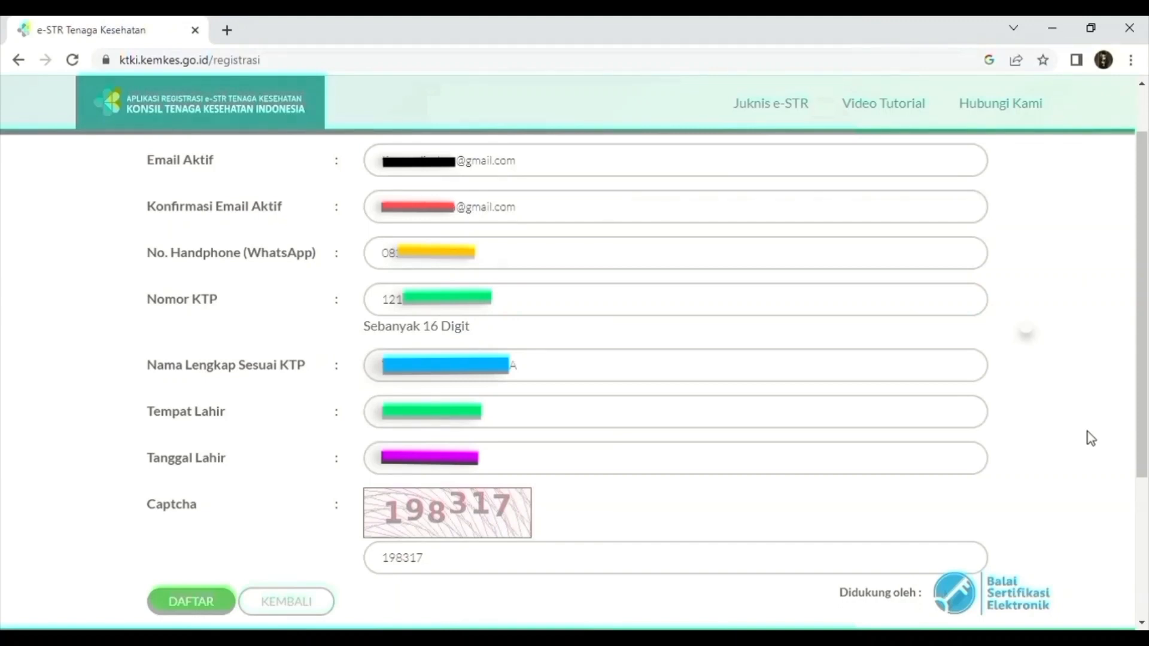
click(207, 597)
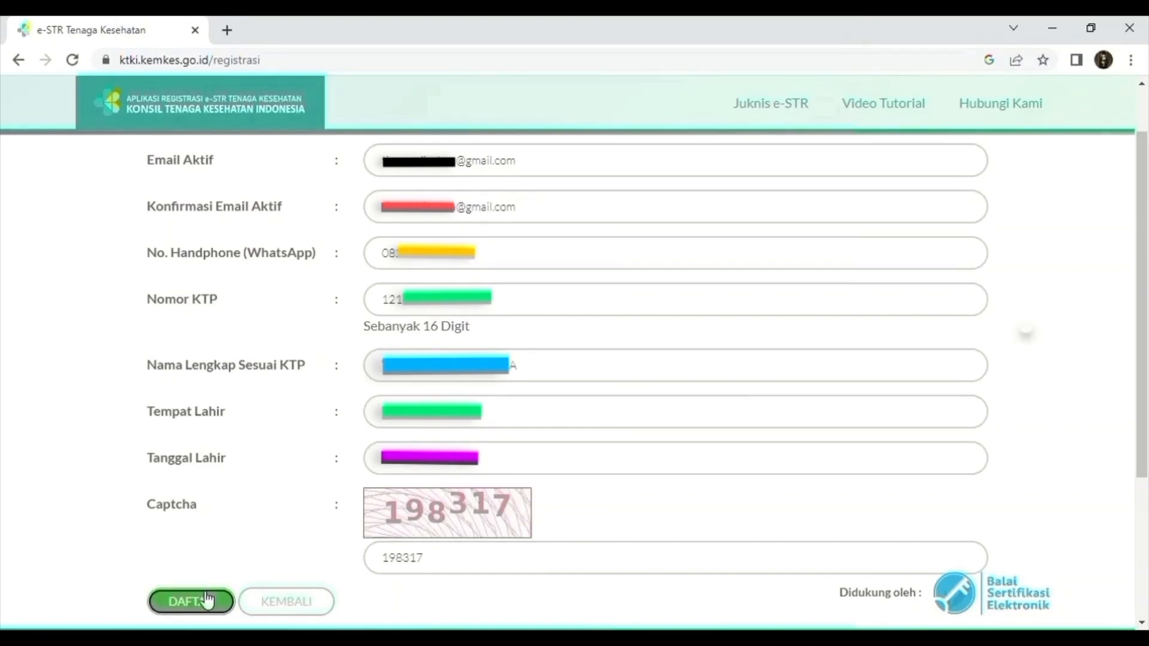
Continue to login and sign in with the email, emailed PIN and captcha via MASUK
scroll(1140, 359, down, 5)
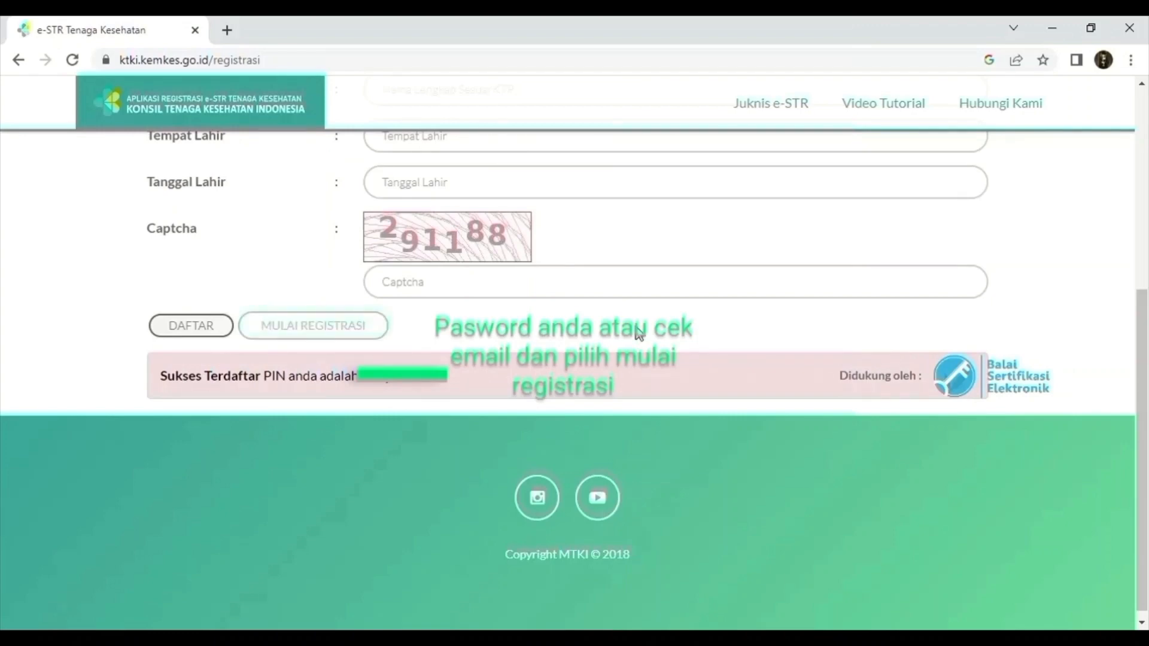
click(314, 324)
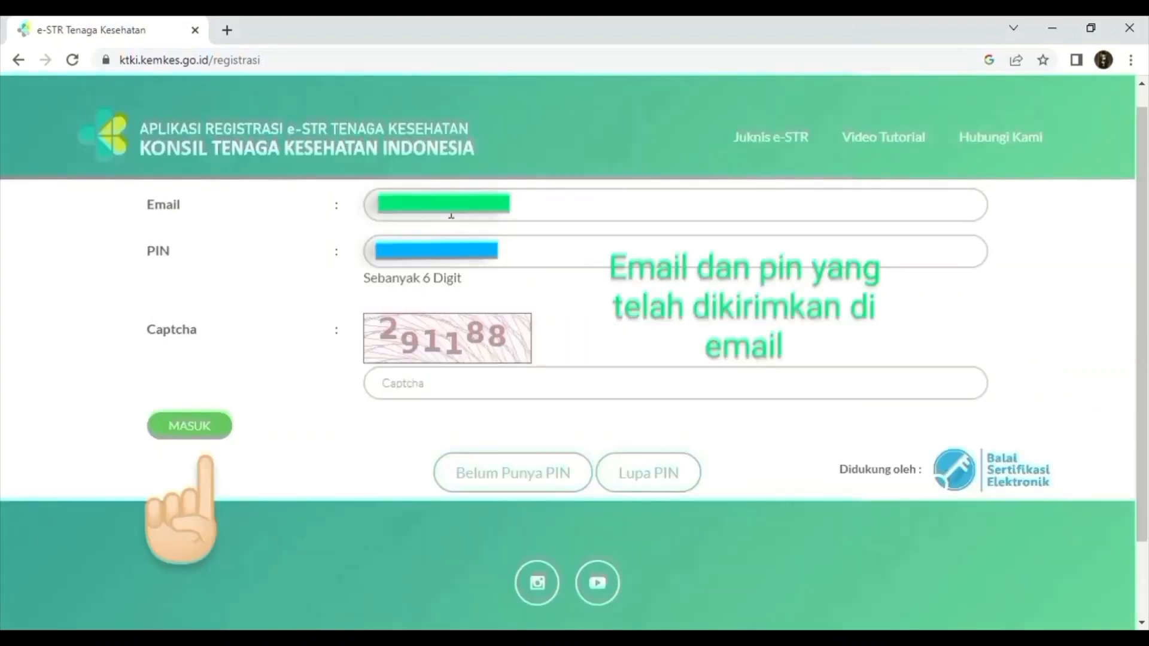
click(451, 214)
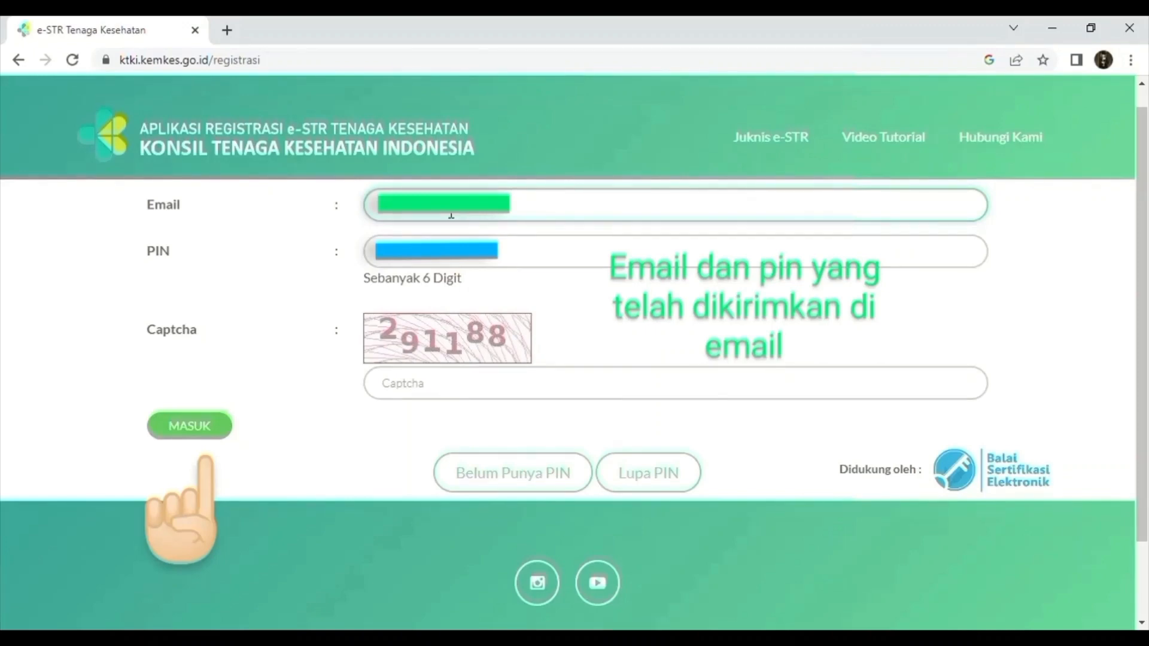
text(m)
click(451, 258)
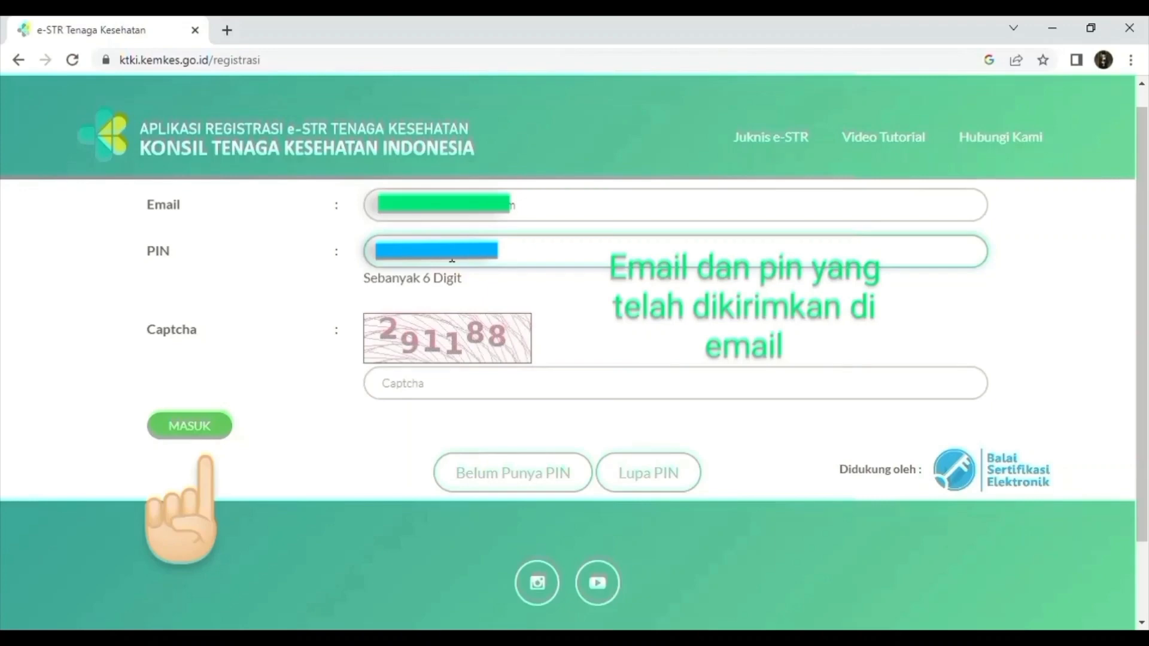
click(430, 397)
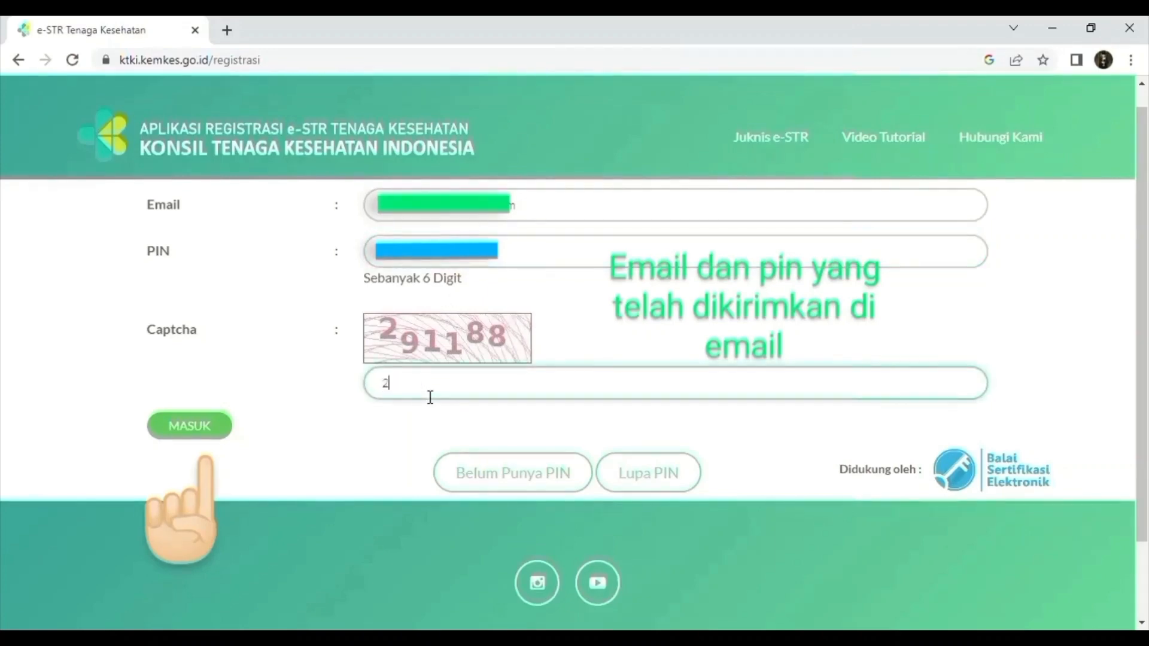
click(217, 428)
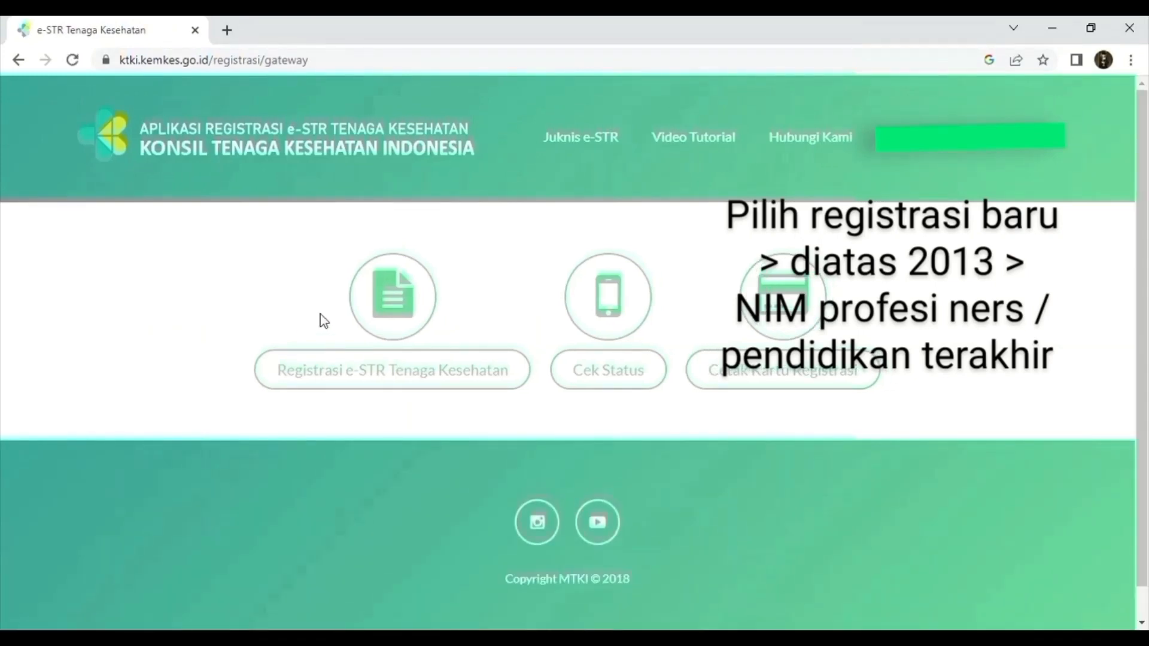
Open Registrasi e-STR Tenaga Kesehatan and submit the chosen profession
click(401, 381)
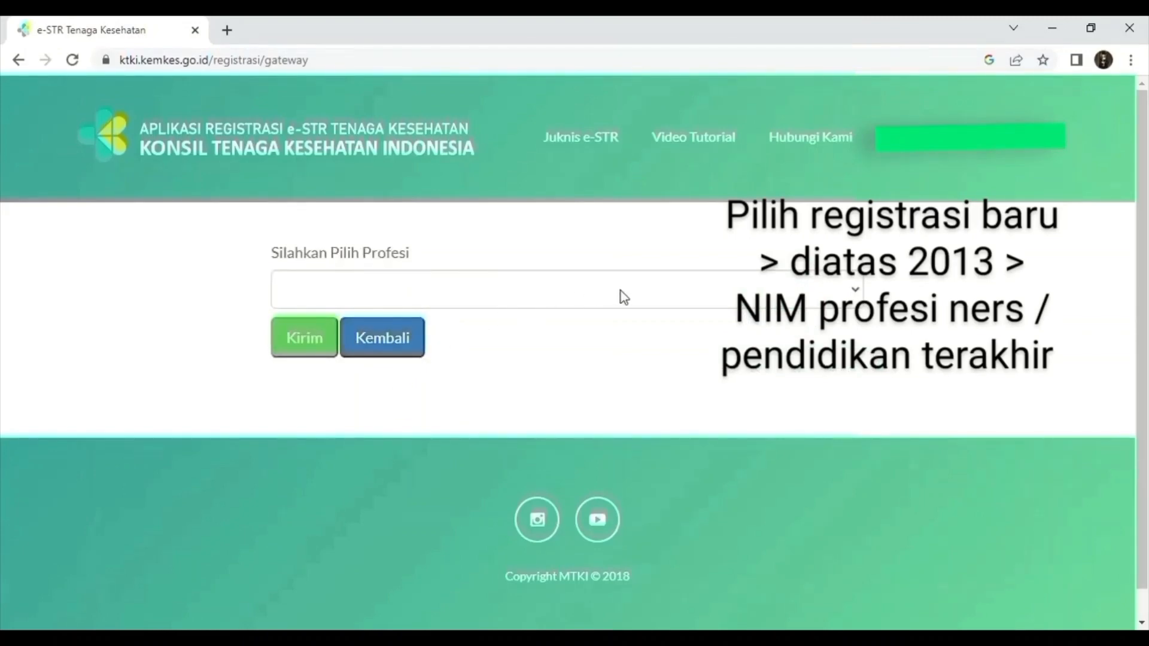
click(826, 283)
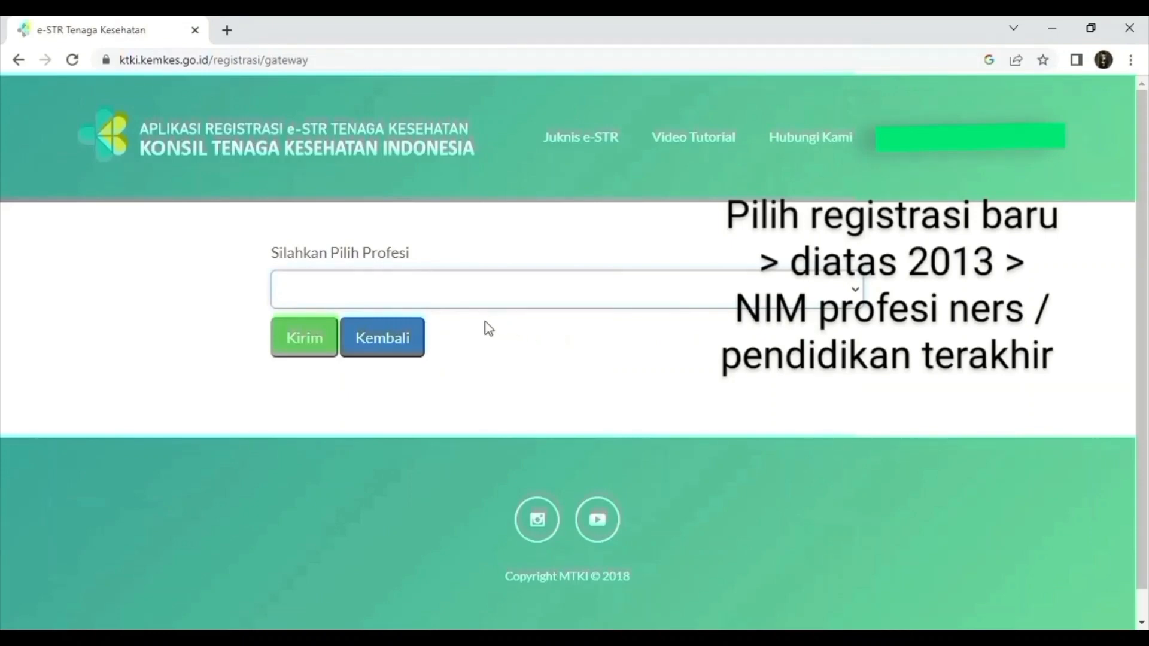
key(Down)
key(Down)
key(Down)
key(Down)
key(Down)
key(Down)
key(Down)
key(Down)
key(Down)
key(Down)
click(321, 345)
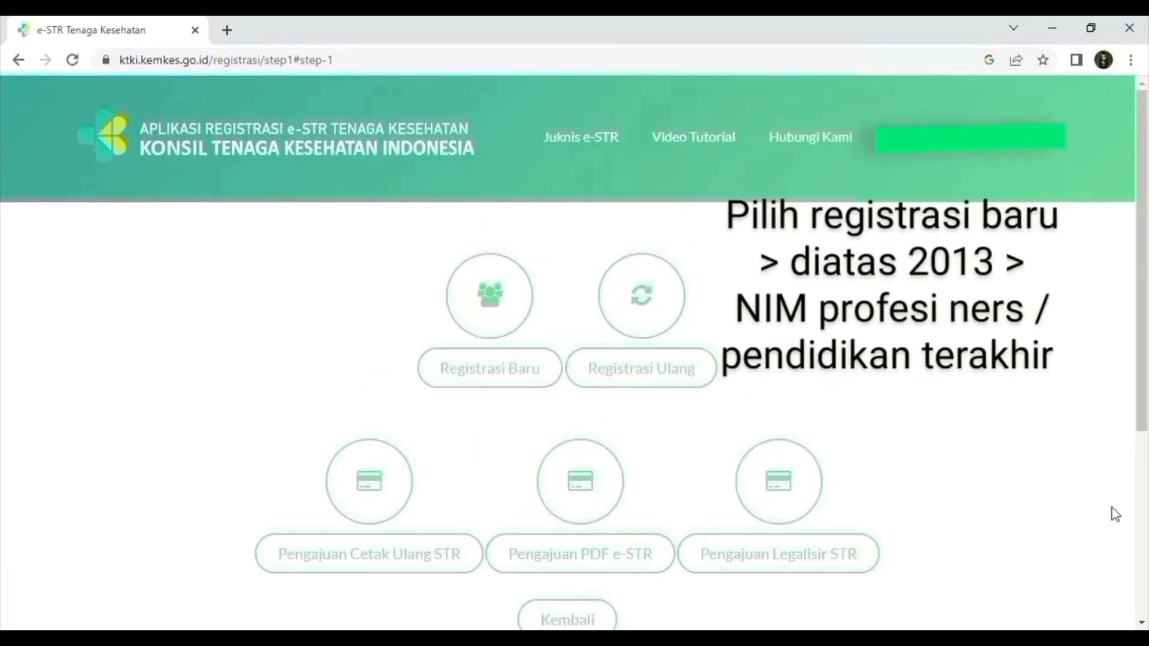
Review the registration options and choose Registrasi Baru
scroll(1141, 622, down, 4)
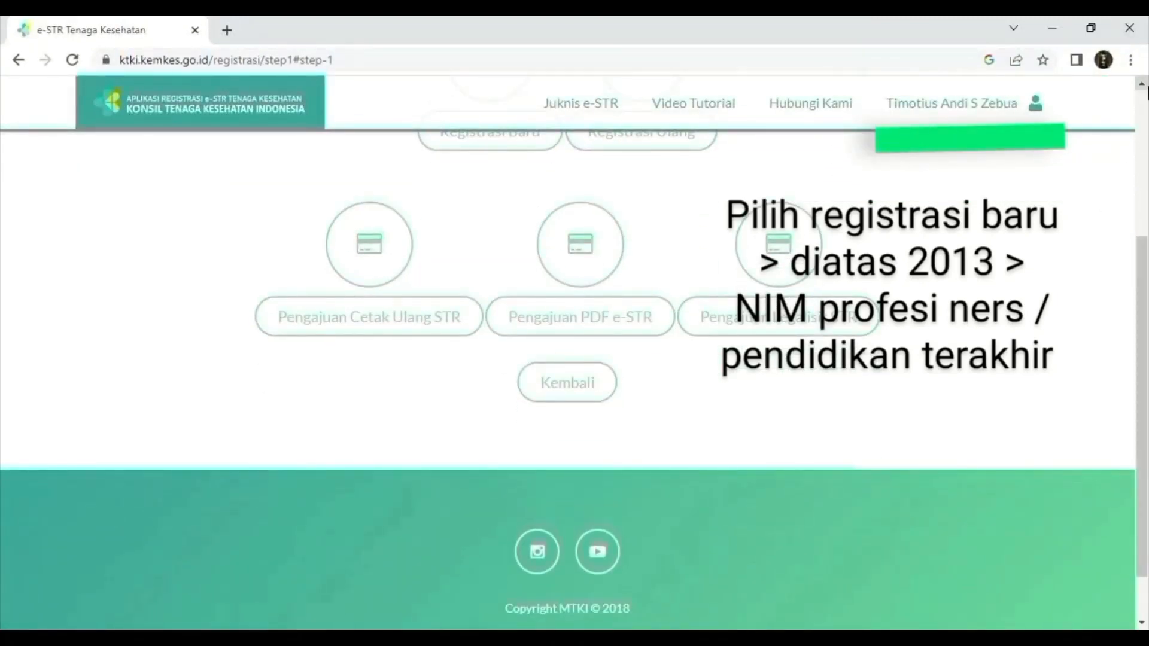
scroll(1147, 91, up, 3)
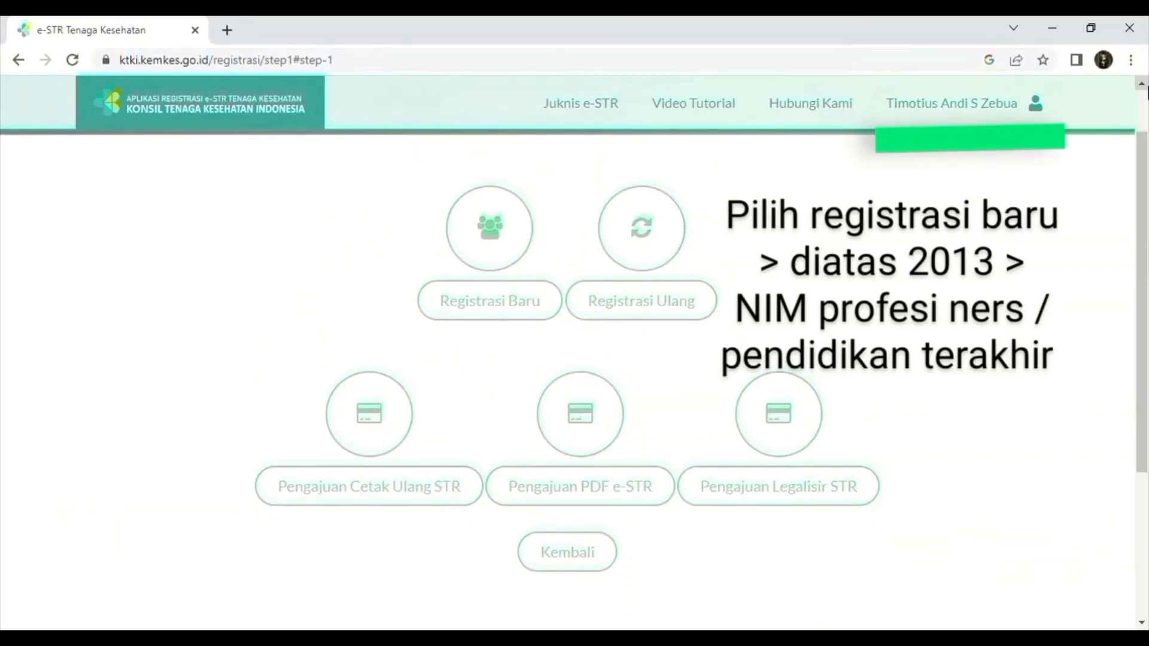
scroll(1145, 91, up, 1)
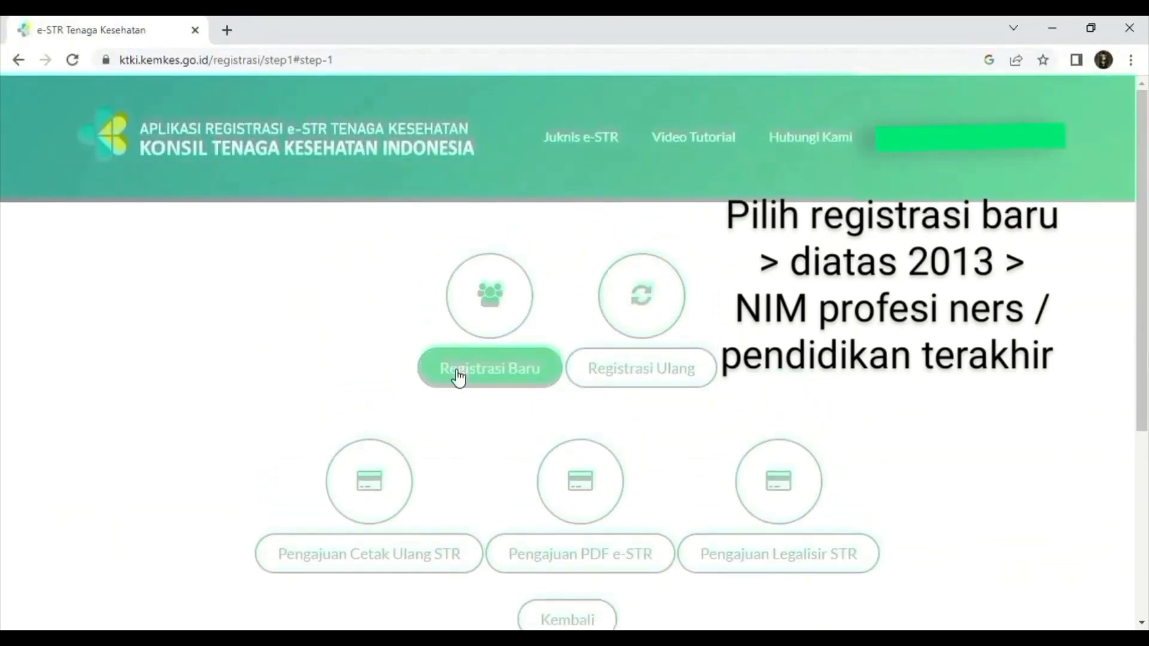
click(459, 377)
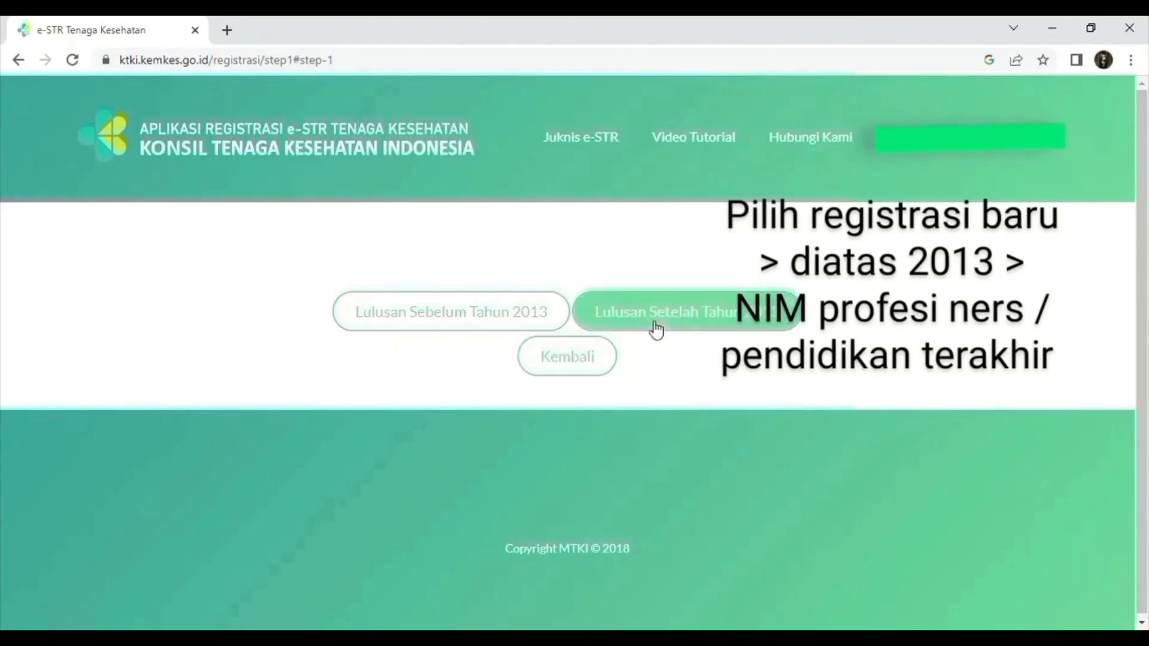
Choose Lulusan Setelah Tahun 2013 and select Universitas Prima Indonesia as the university
click(694, 323)
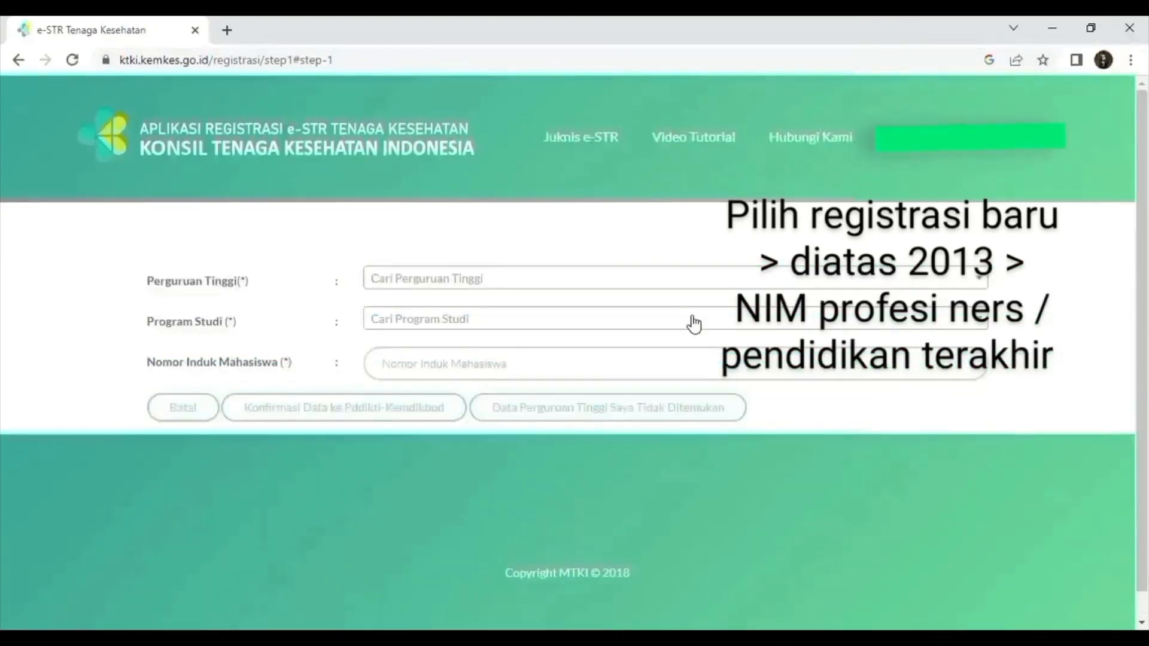
click(444, 279)
text(u)
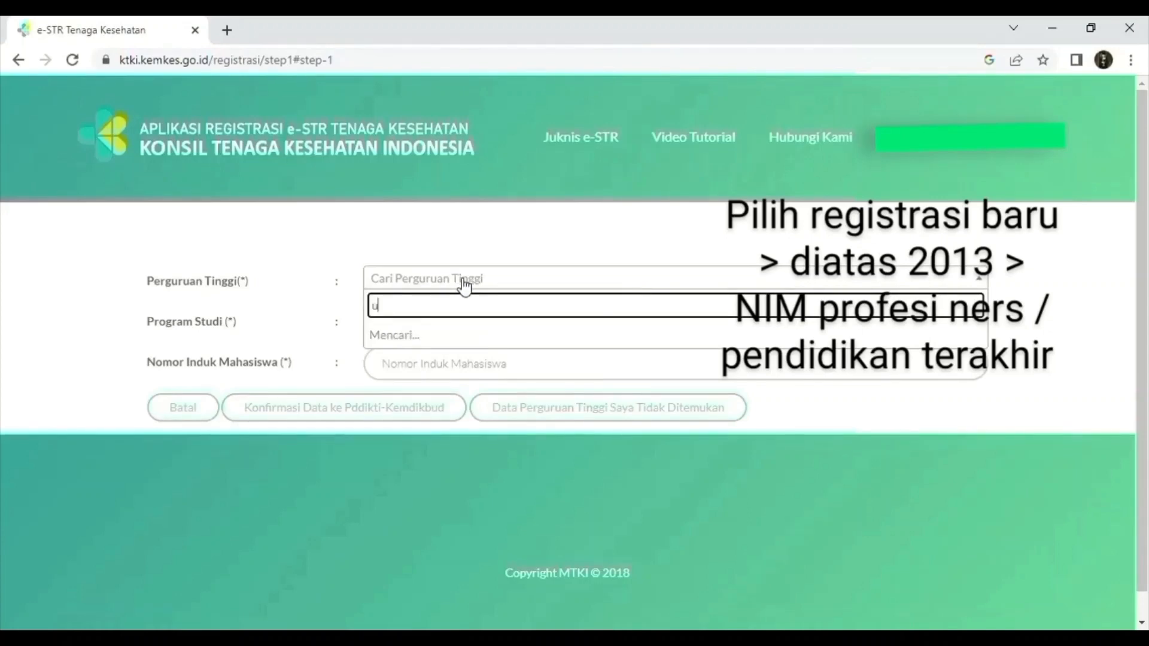
text(niver)
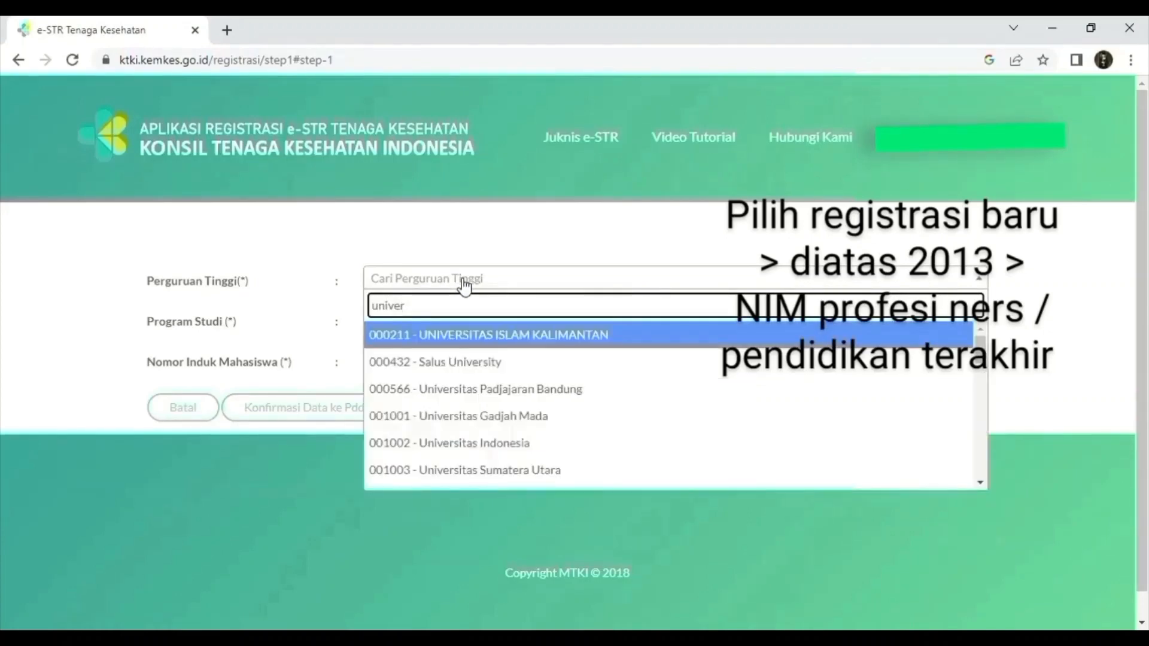
text(sitas)
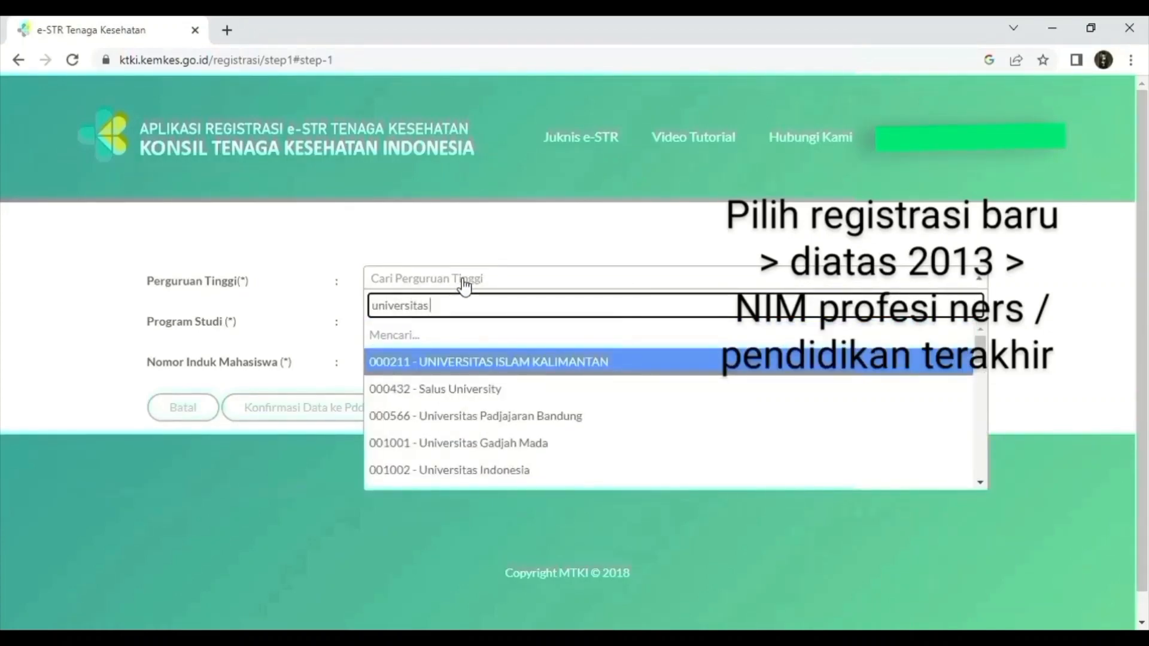
text( prima )
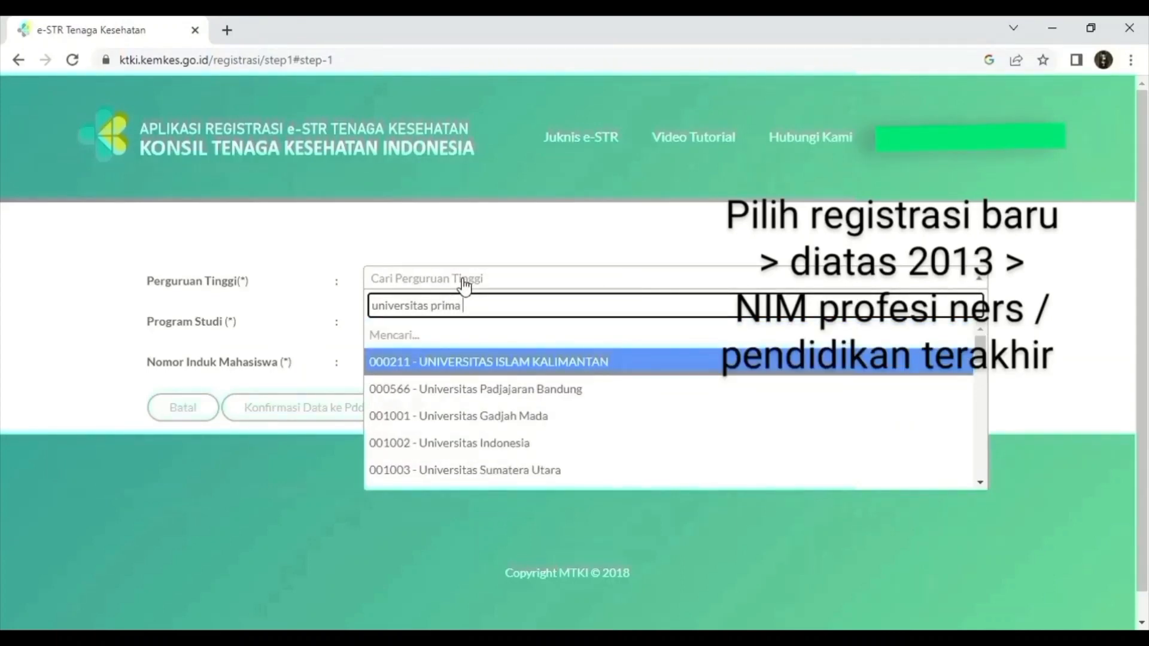
text(indoneisa)
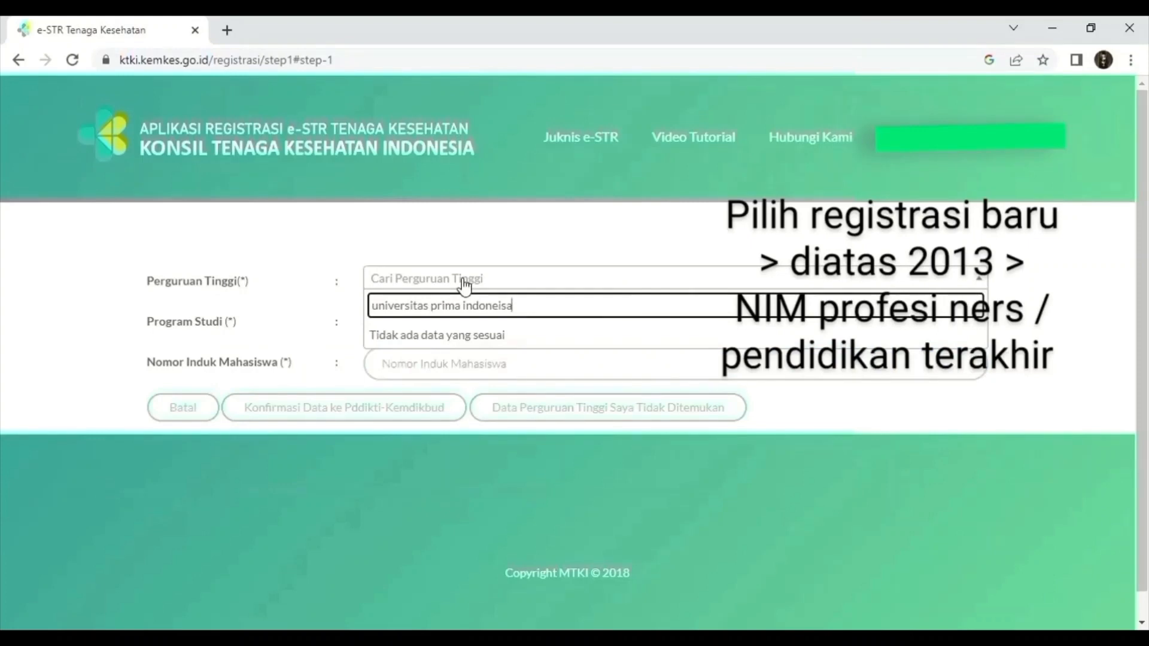
key(BackSpace)
key(BackSpace)
key(BackSpace)
text(sia)
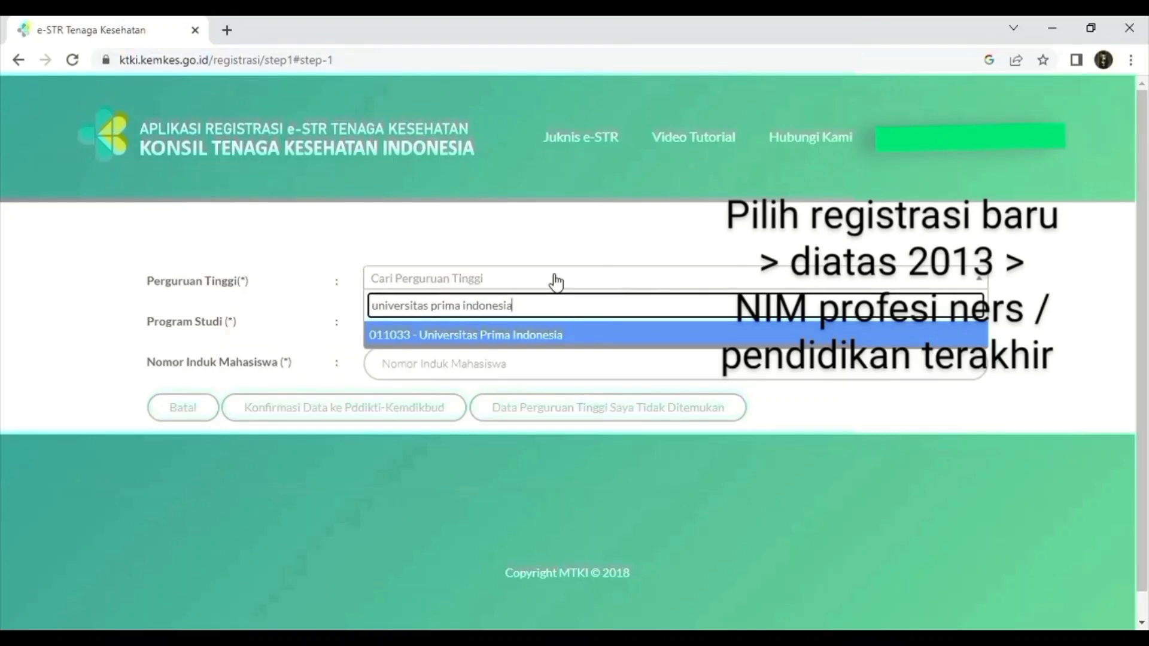
key(Return)
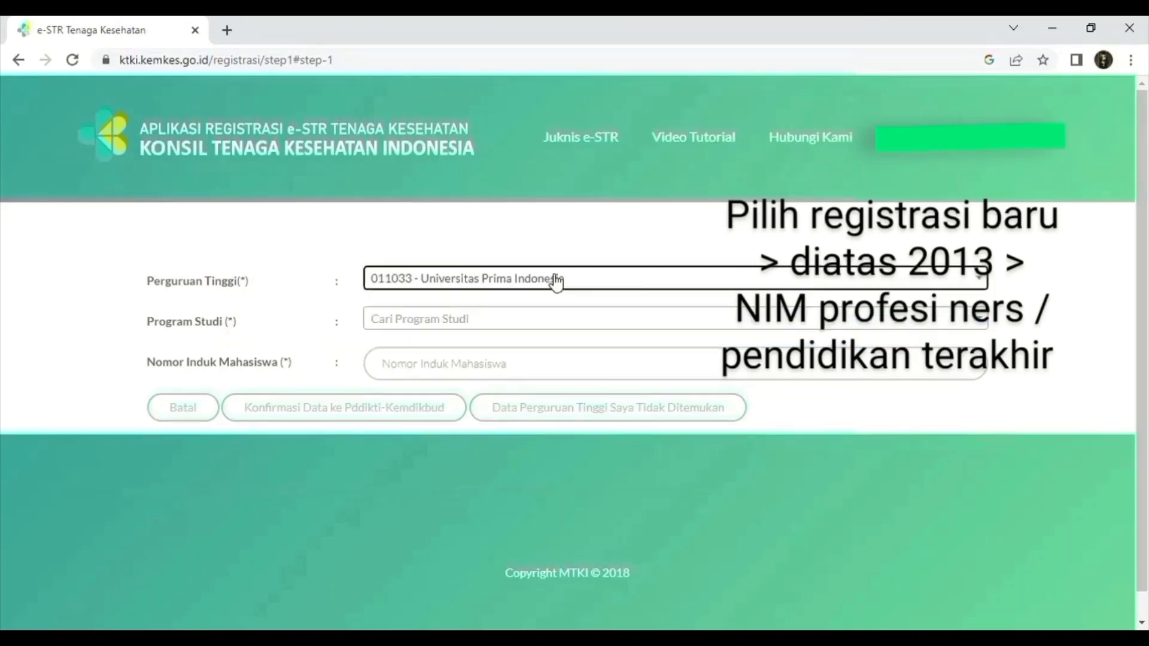
Select 14901 - Profesi Ners as the study program
click(499, 322)
text(n)
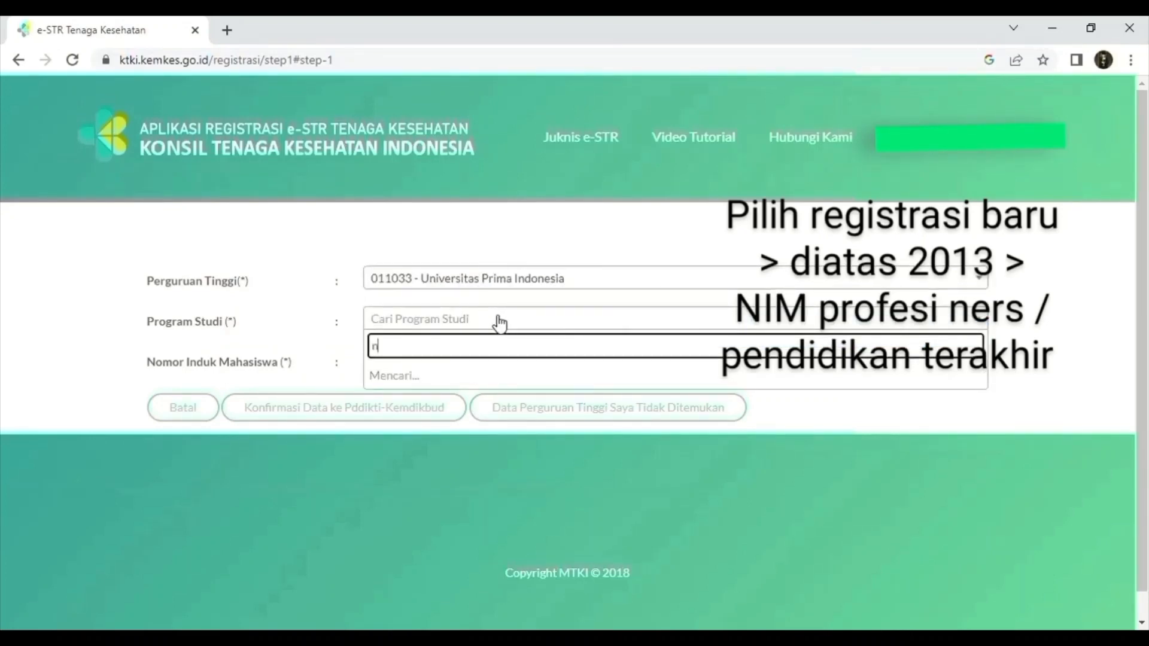
text(ers)
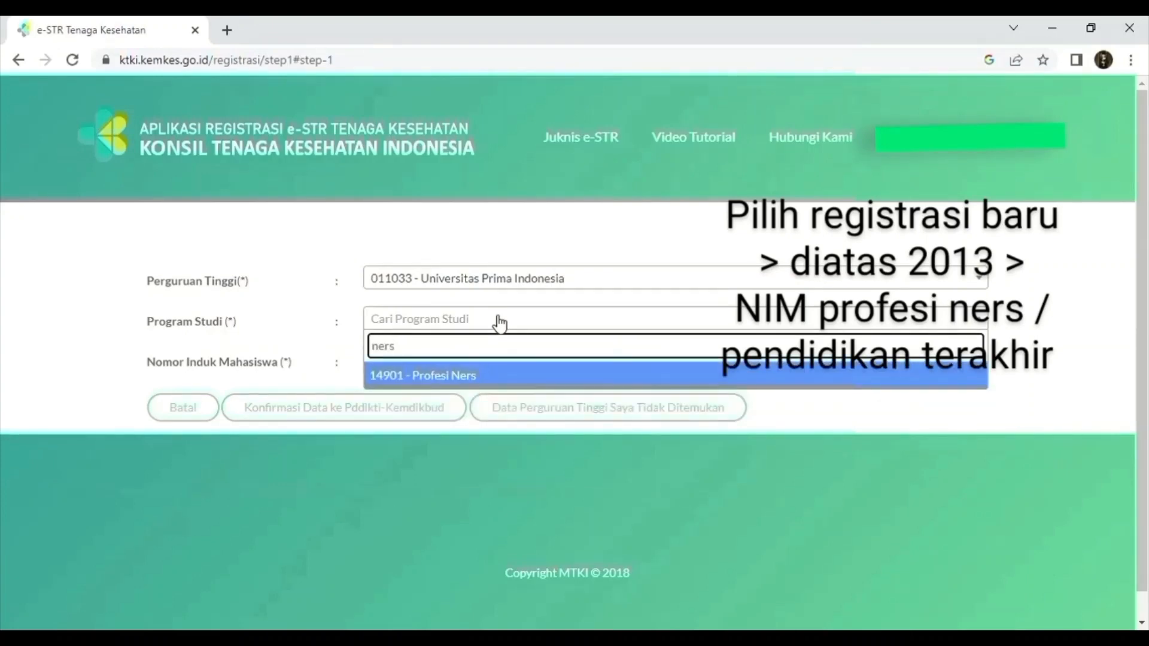
key(Return)
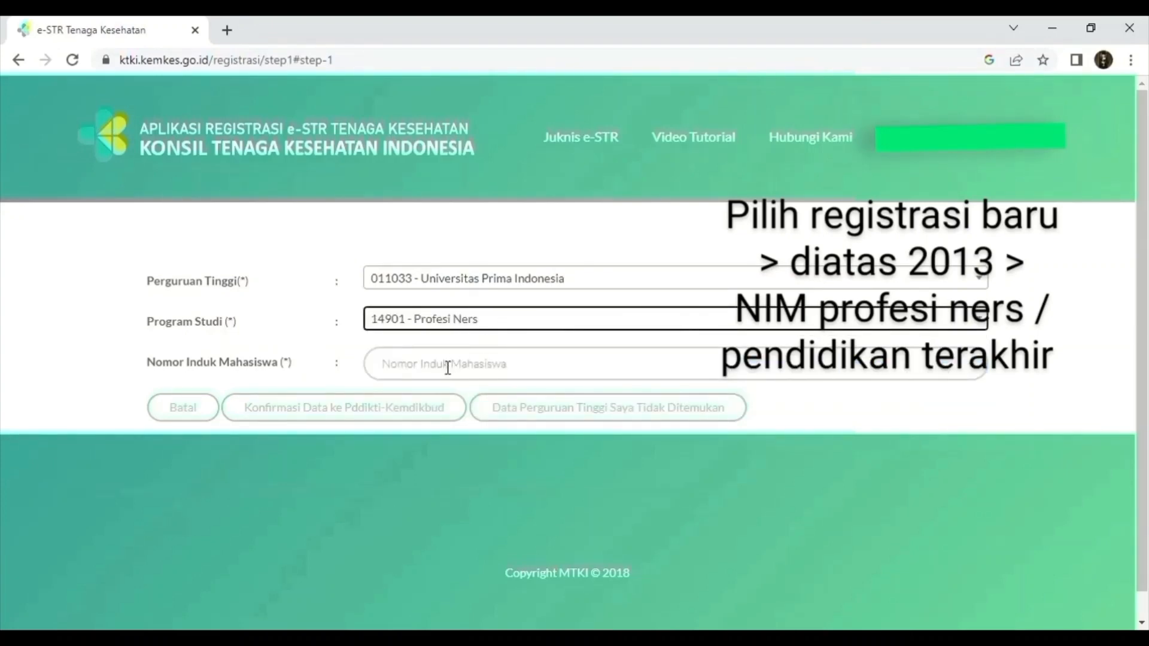
Fill Nomor Induk Mahasiswa from the browser's saved autofill suggestion
click(445, 371)
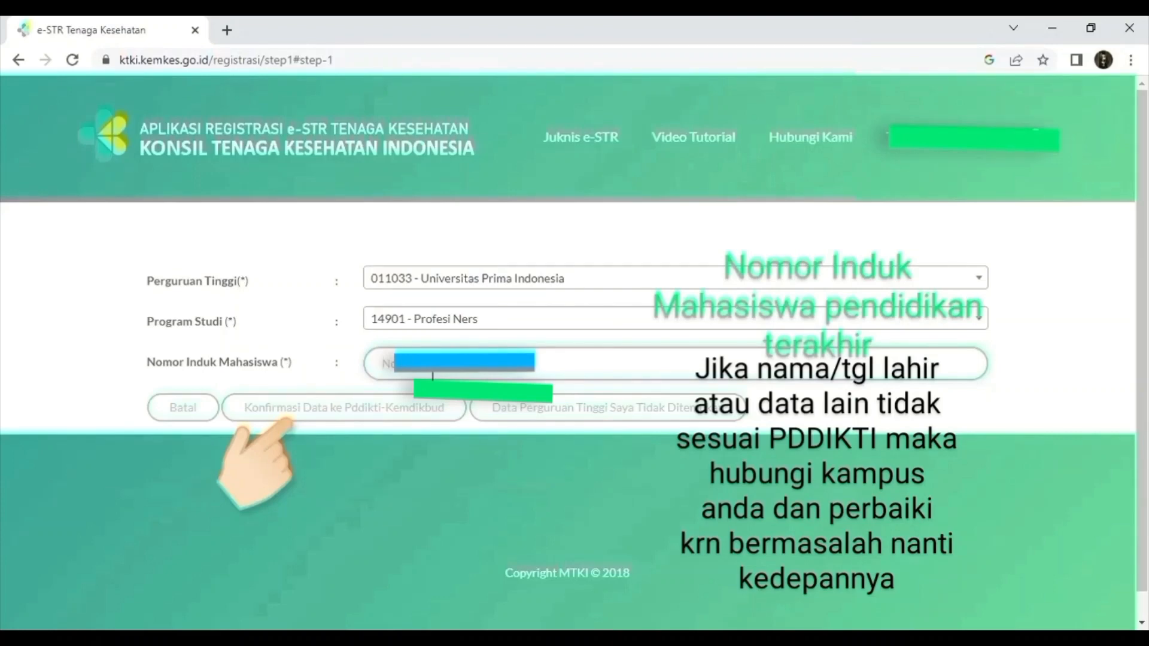
text(19)
click(468, 409)
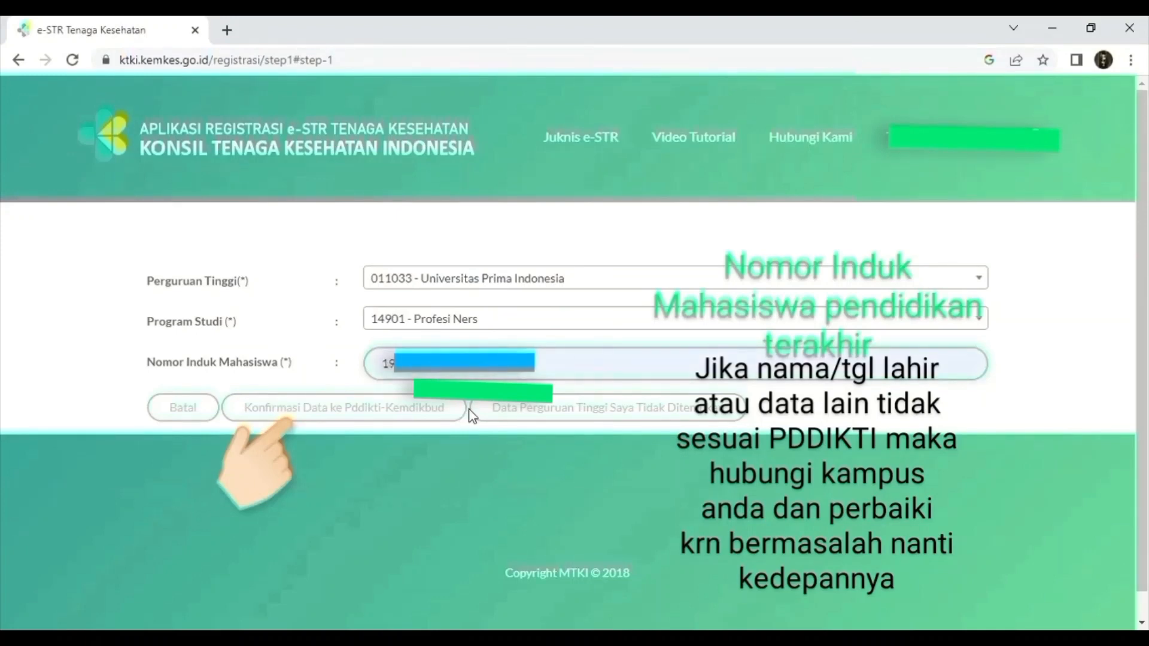
Confirm the student data with PDDIKTI-Kemdikbud and accept it to reach Step 1 Info Pribadi
click(301, 405)
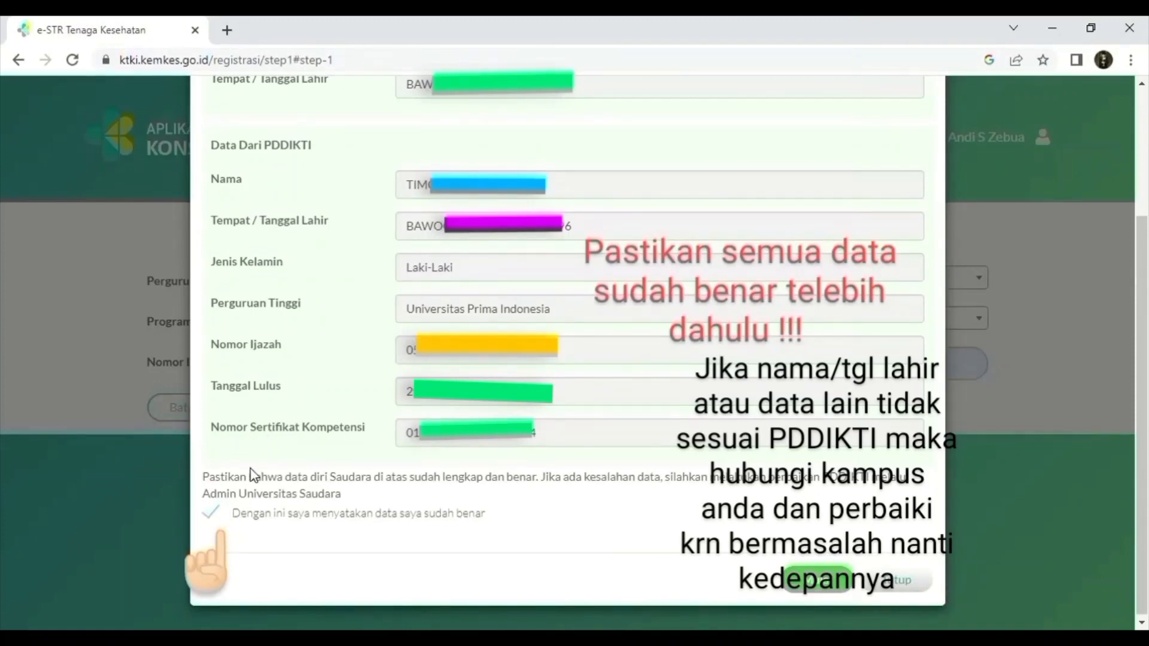
click(807, 581)
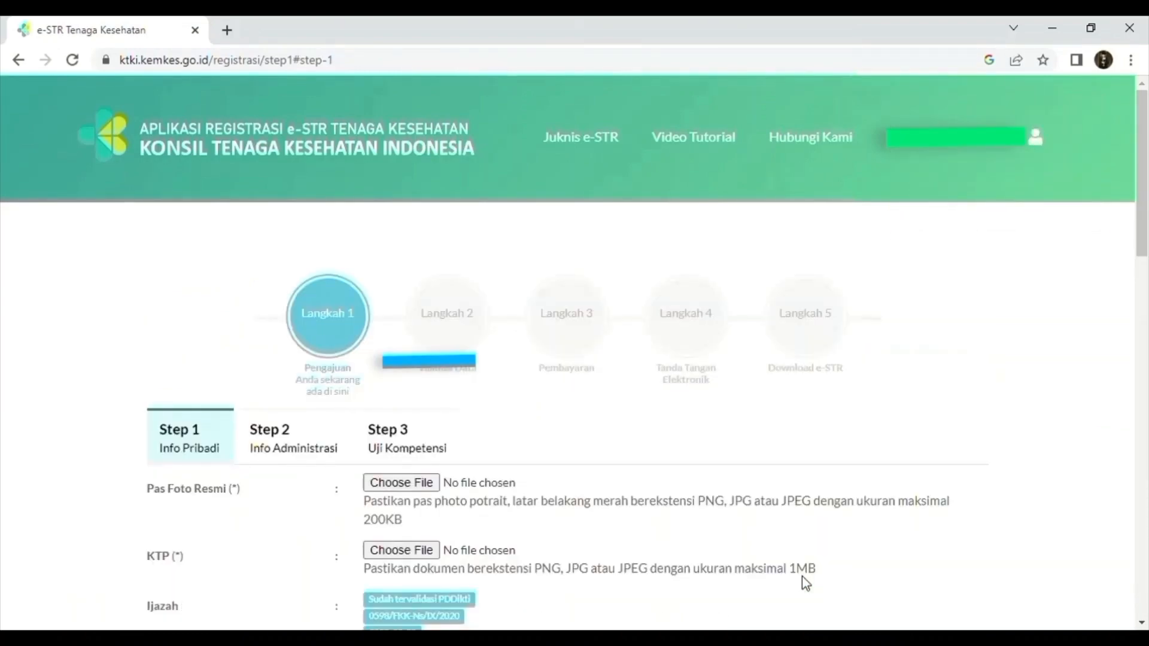
Attach PASPOTO.jpg as the Pas Foto Resmi official photo
scroll(801, 576, down, 3)
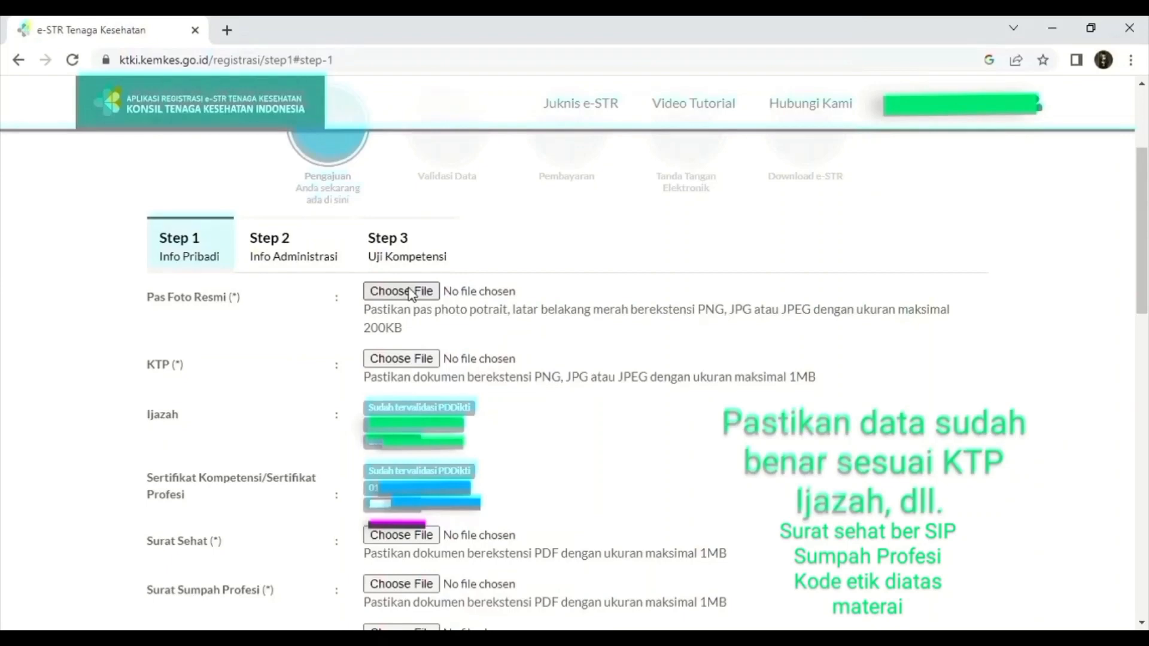
click(410, 293)
double_click(284, 165)
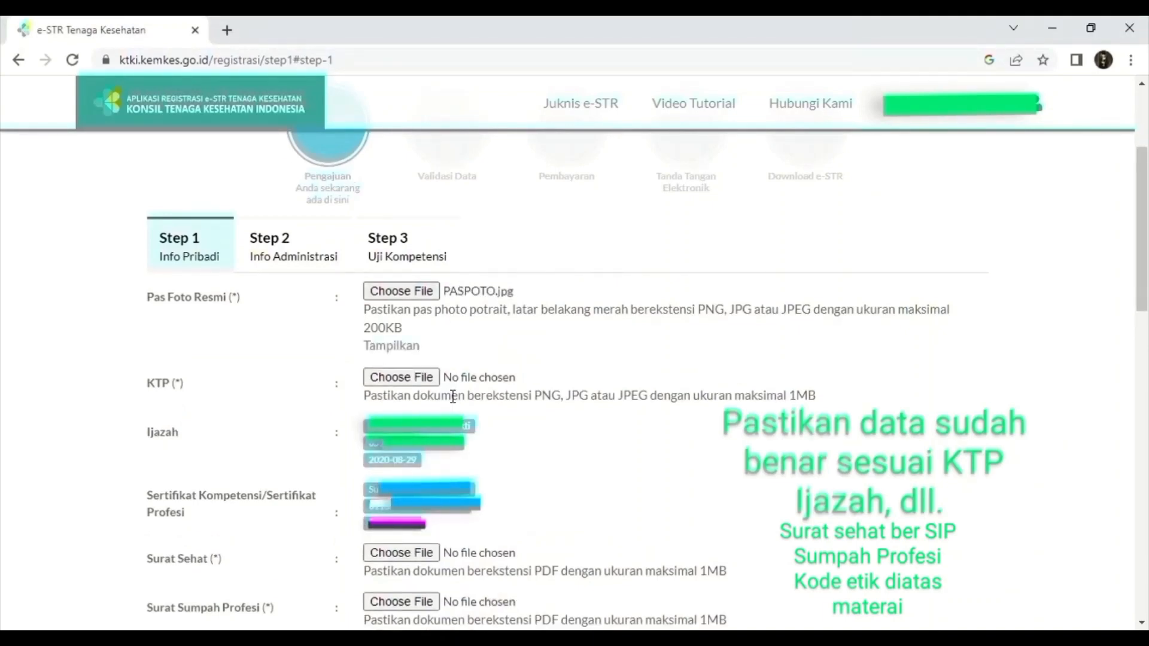
click(419, 377)
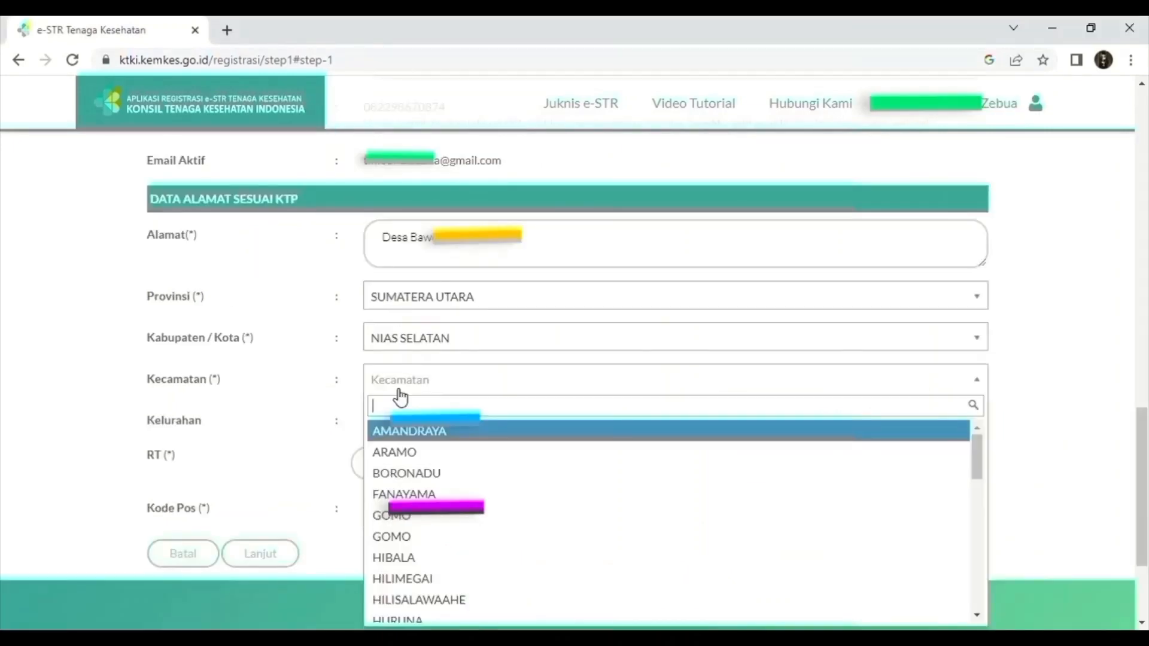
Choose district TOMA and its village (Kelurahan) for the KTP address
key(Down)
key(Down)
key(Down)
key(Down)
key(Down)
key(Down)
key(Down)
key(Down)
key(Down)
key(Down)
key(Down)
key(Down)
key(Down)
key(Down)
key(Down)
key(Down)
key(Down)
key(Down)
key(Down)
key(Down)
key(Down)
key(Down)
key(Down)
key(Down)
key(Down)
key(Down)
key(Down)
key(Down)
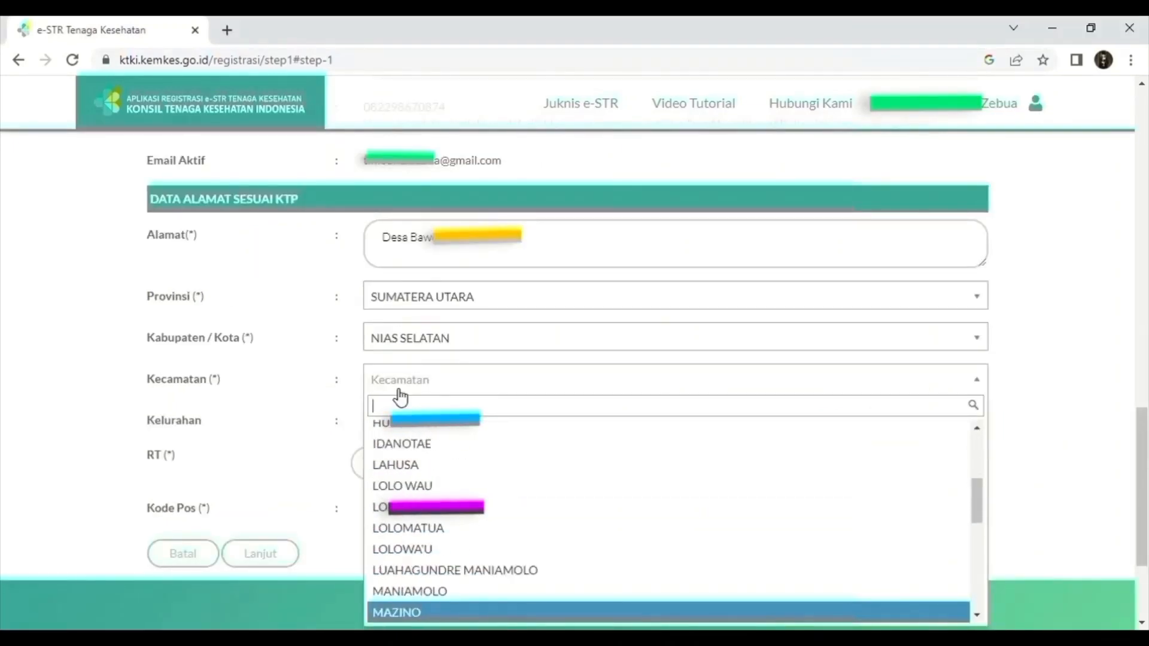
key(Down)
key(Down)
key(Down)
key(Down)
key(Down)
key(Down)
key(Down)
key(Down)
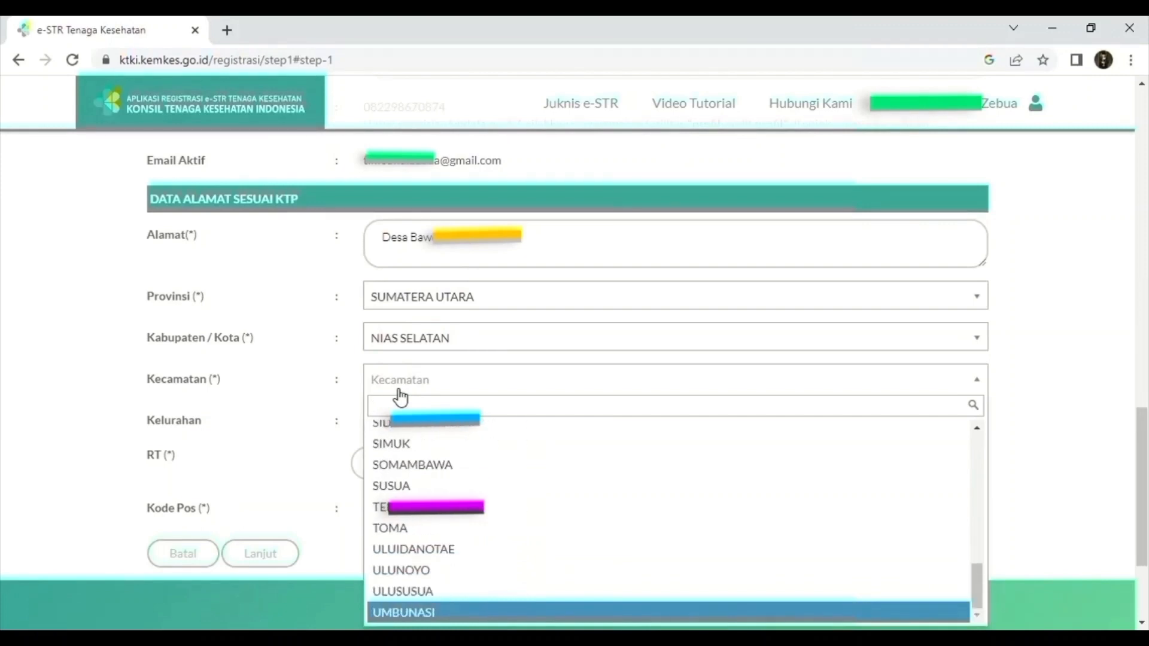
key(Up)
key(Up)
key(Up)
key(Up)
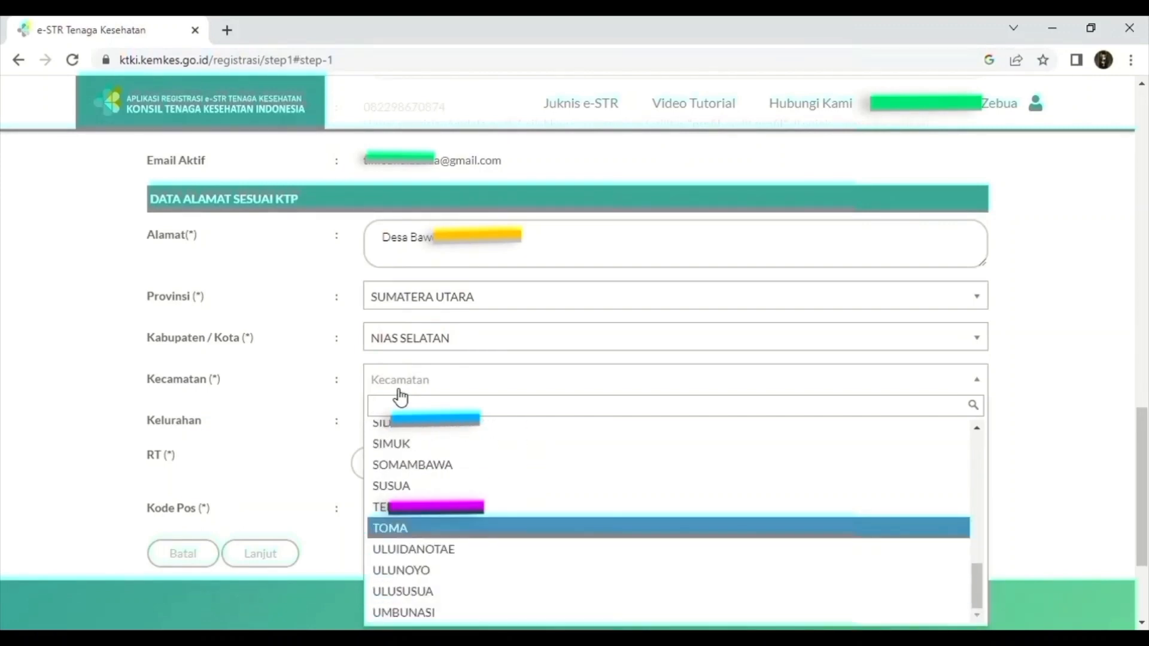
key(Return)
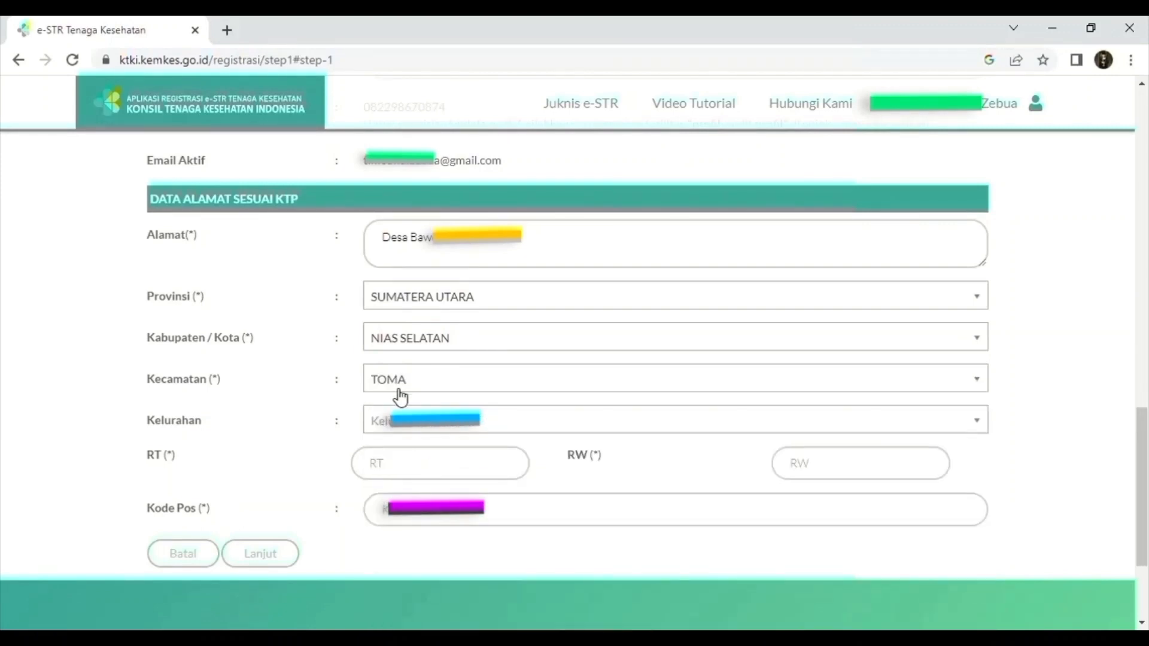
click(402, 426)
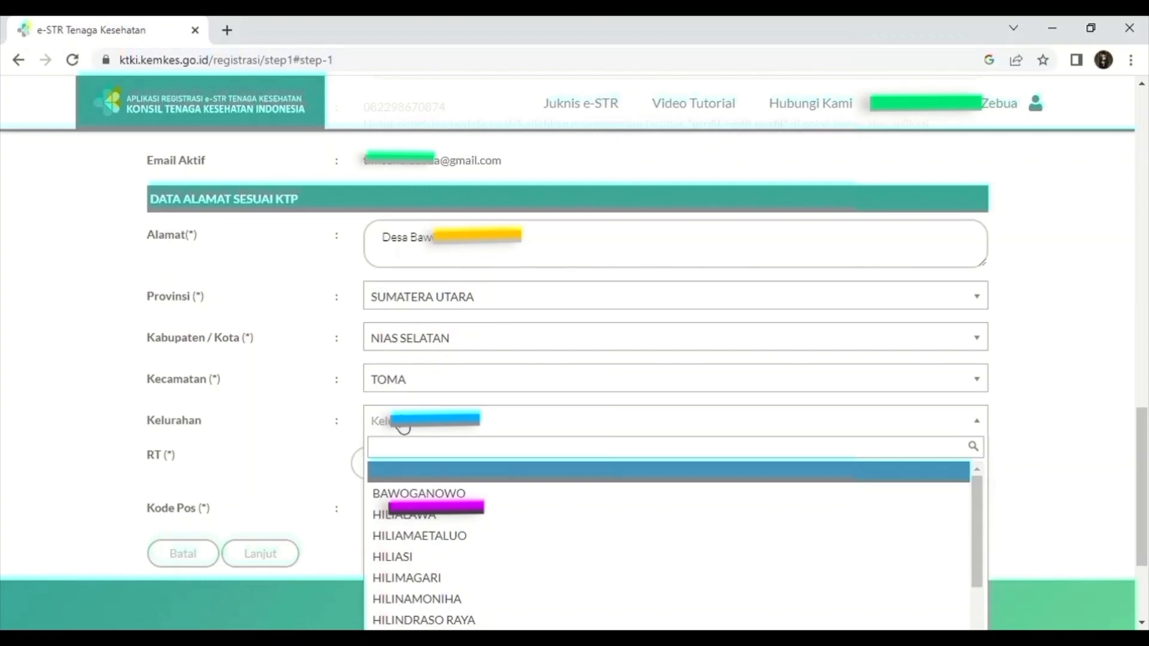
key(Down)
key(Return)
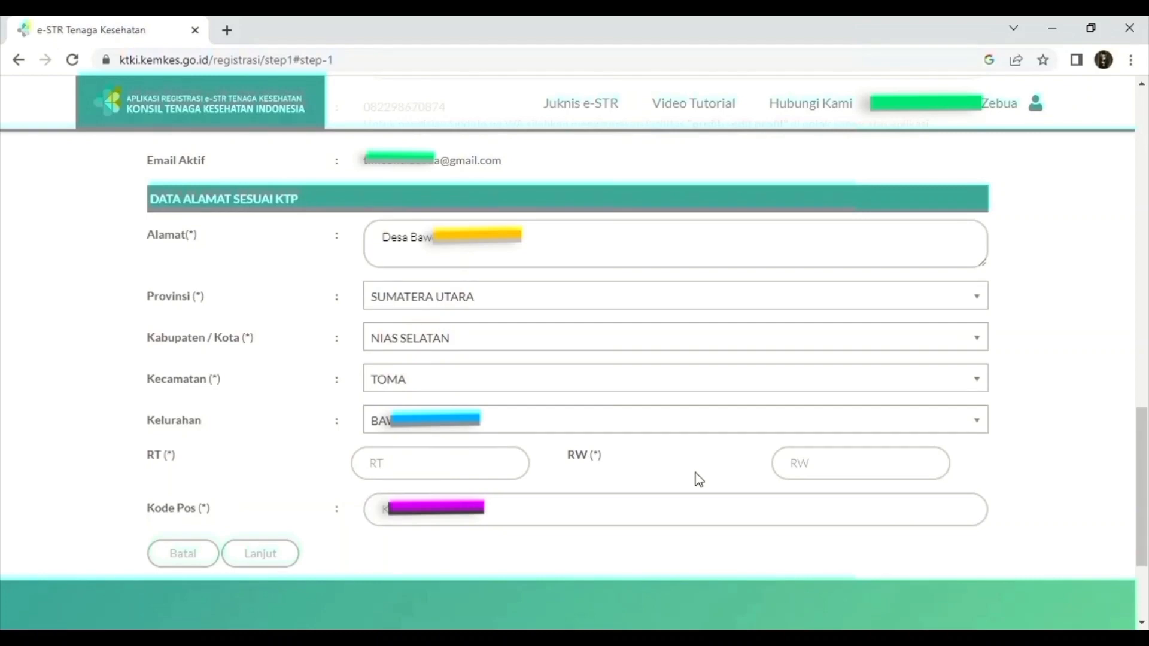
Enter RT 000, RW 000 and the postal code, then save the biodata
click(478, 471)
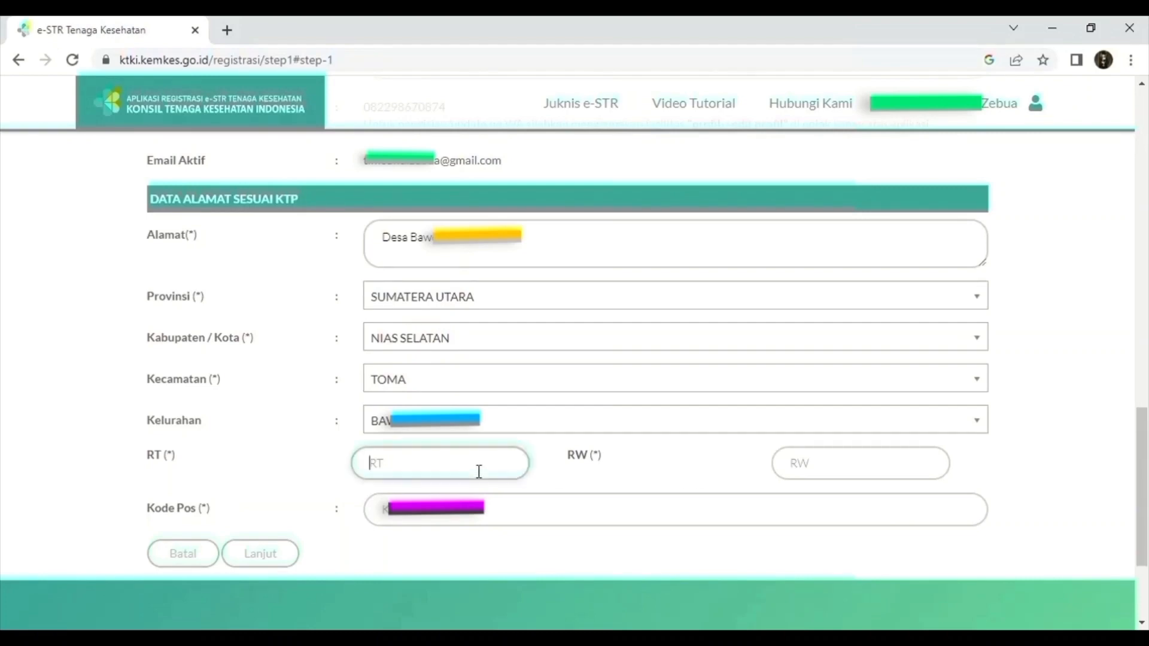
text(000)
click(819, 471)
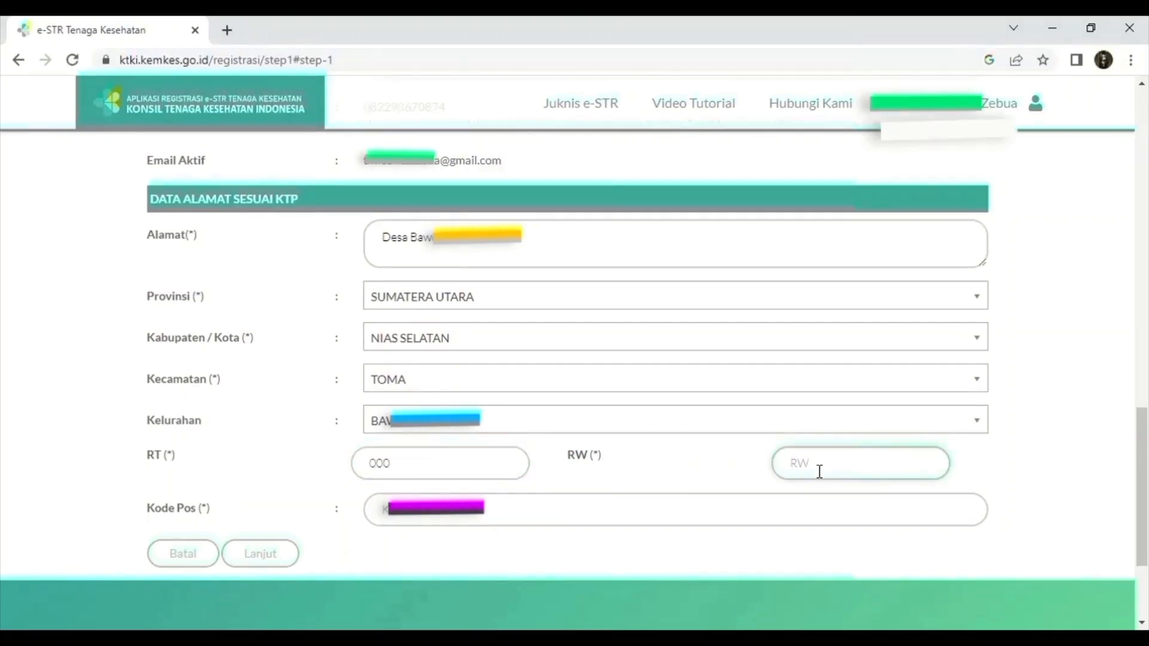
text(9)
key(BackSpace)
text(000)
key(Tab)
text(2)
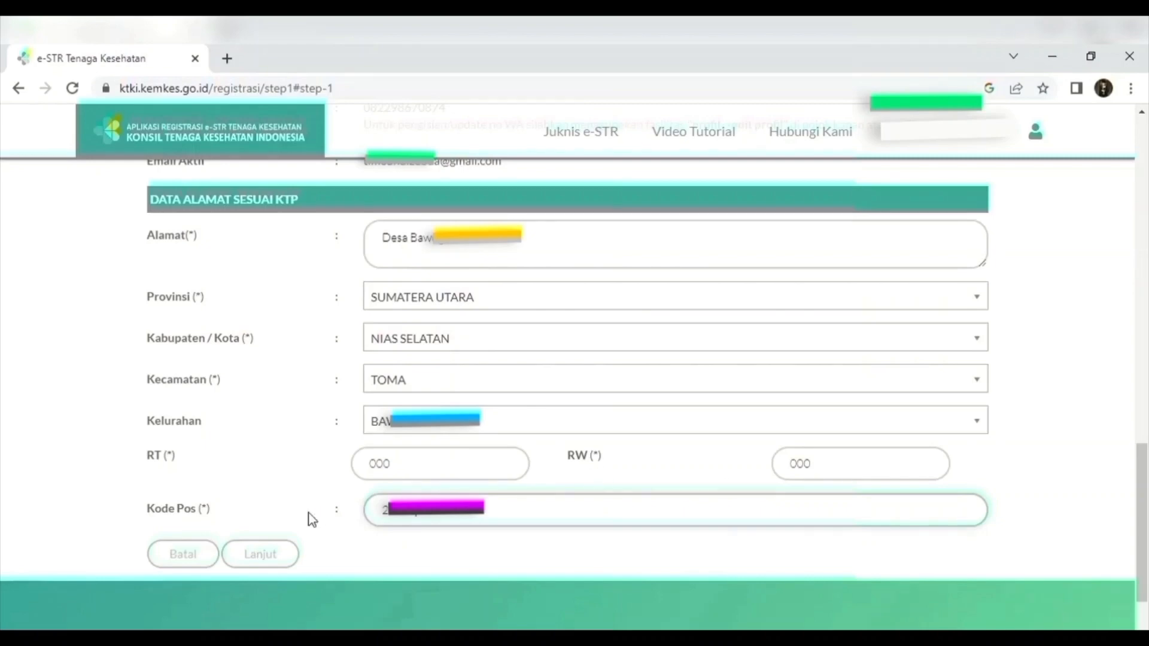
click(272, 555)
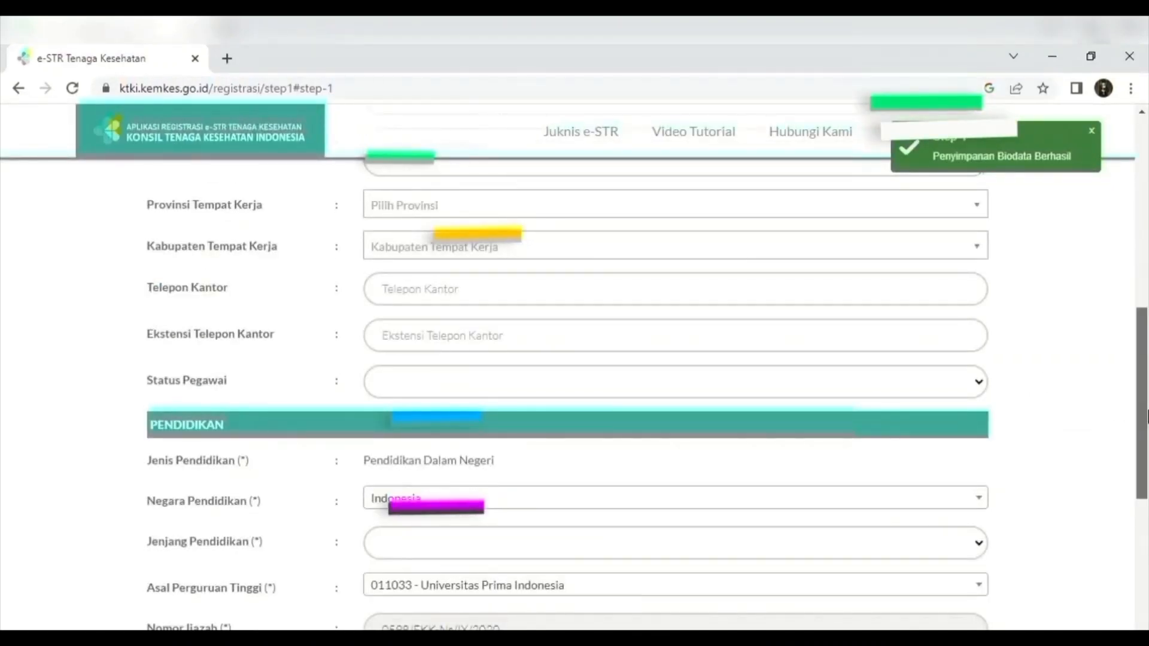
scroll(1145, 308, up, 5)
drag(1145, 308, 1145, 277)
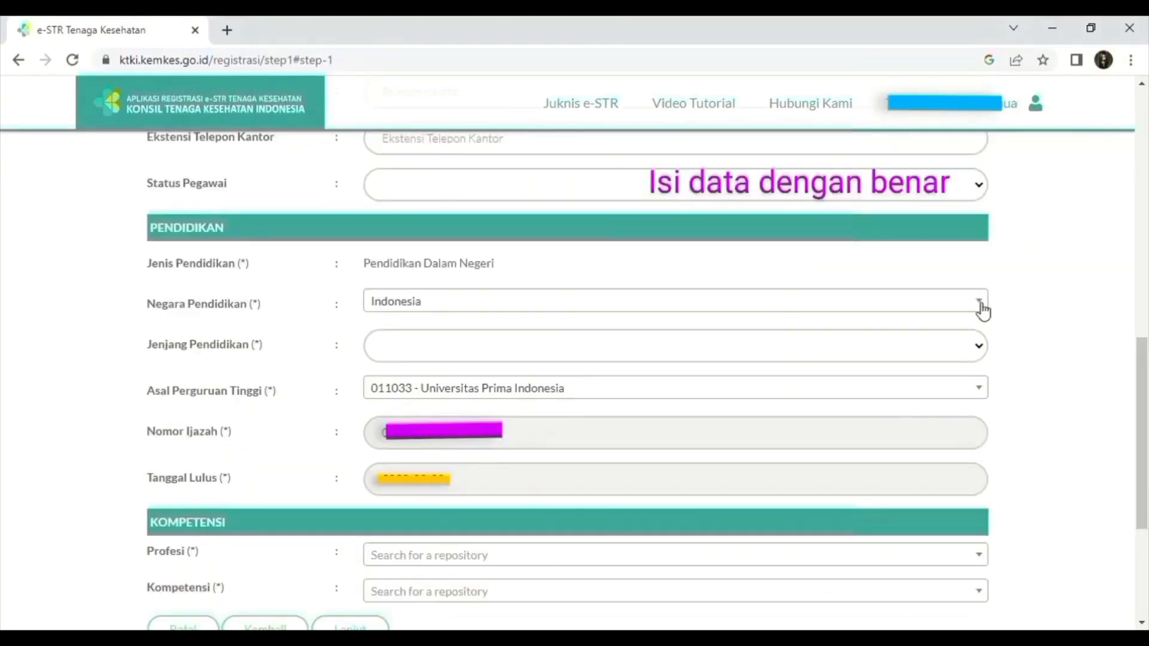
Choose 'Di Atas atau Sama Dengan DIII' as the Jenjang Pendidikan in the Step 2 education section
click(981, 304)
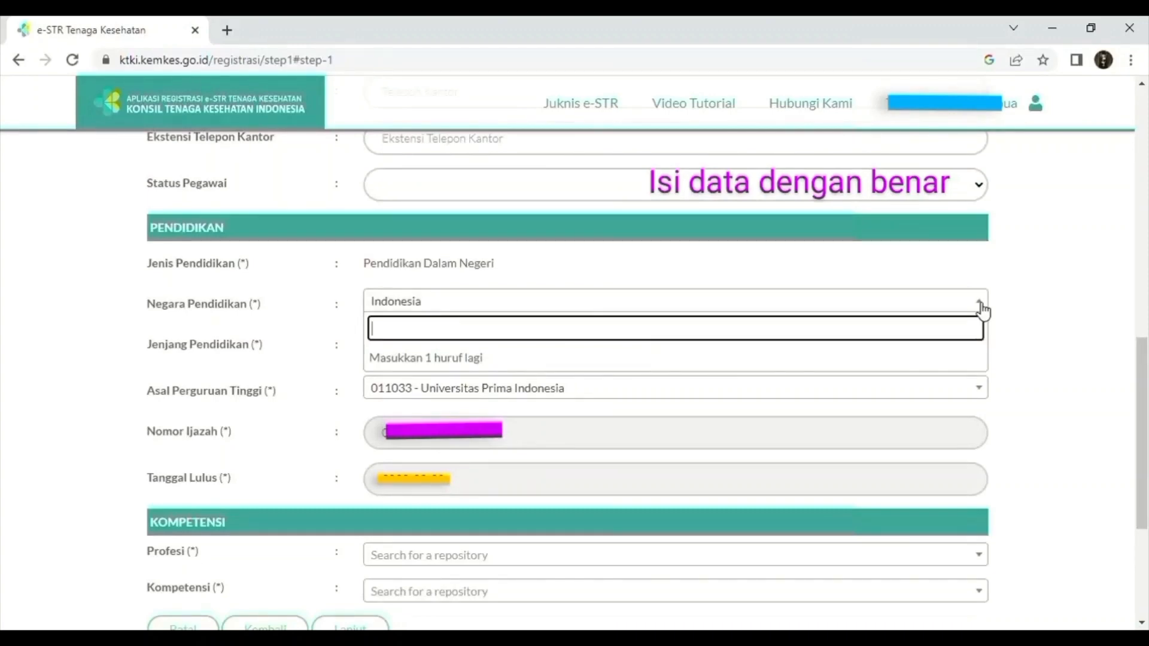
click(619, 396)
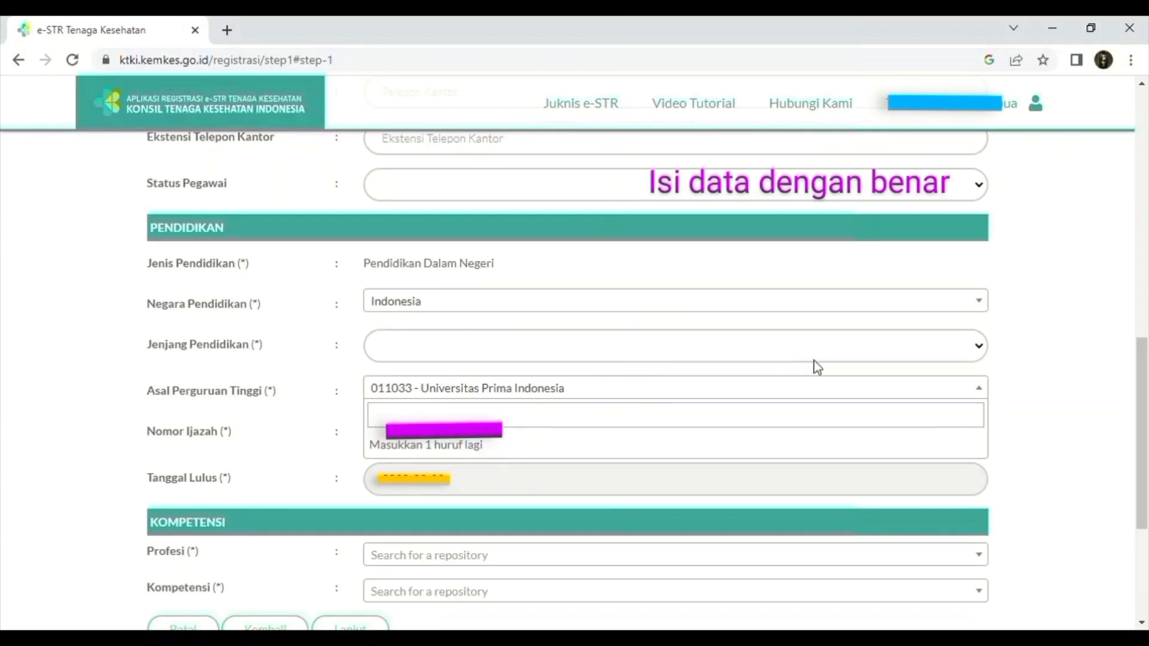
click(650, 306)
click(649, 306)
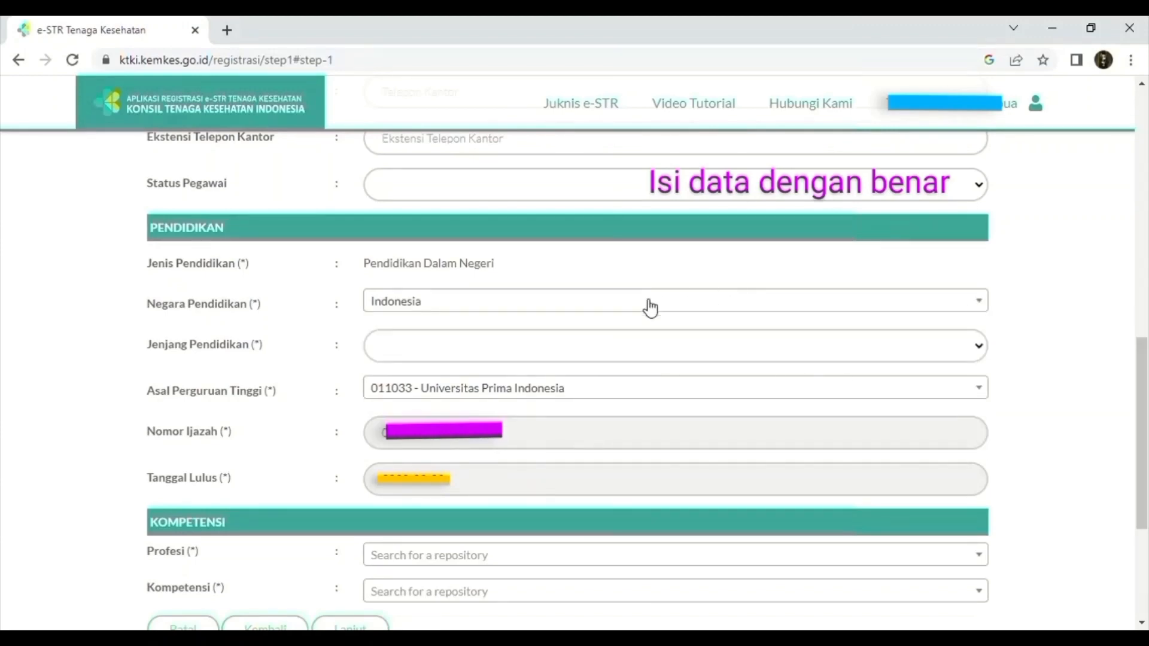
click(646, 302)
click(1049, 371)
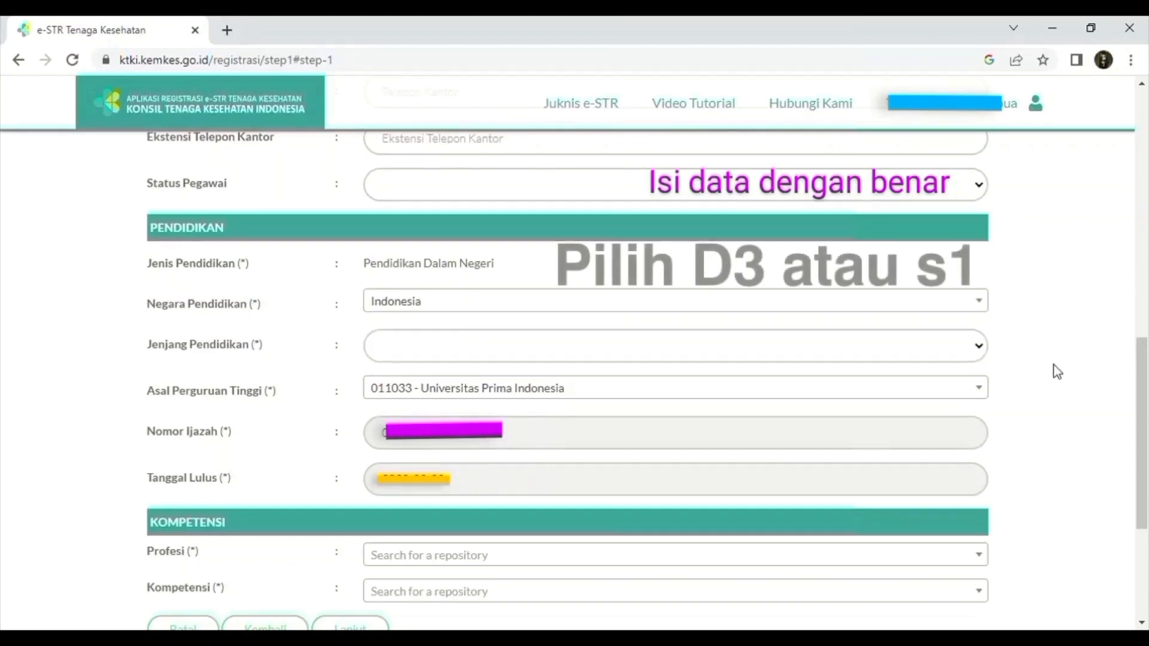
click(980, 353)
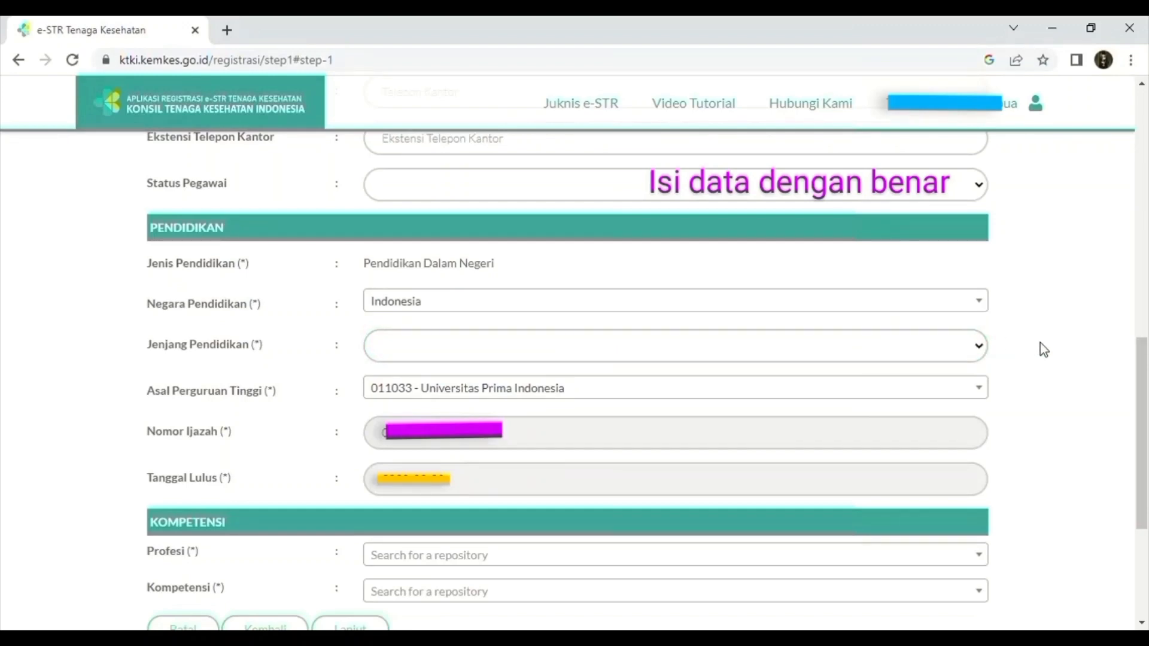
click(565, 443)
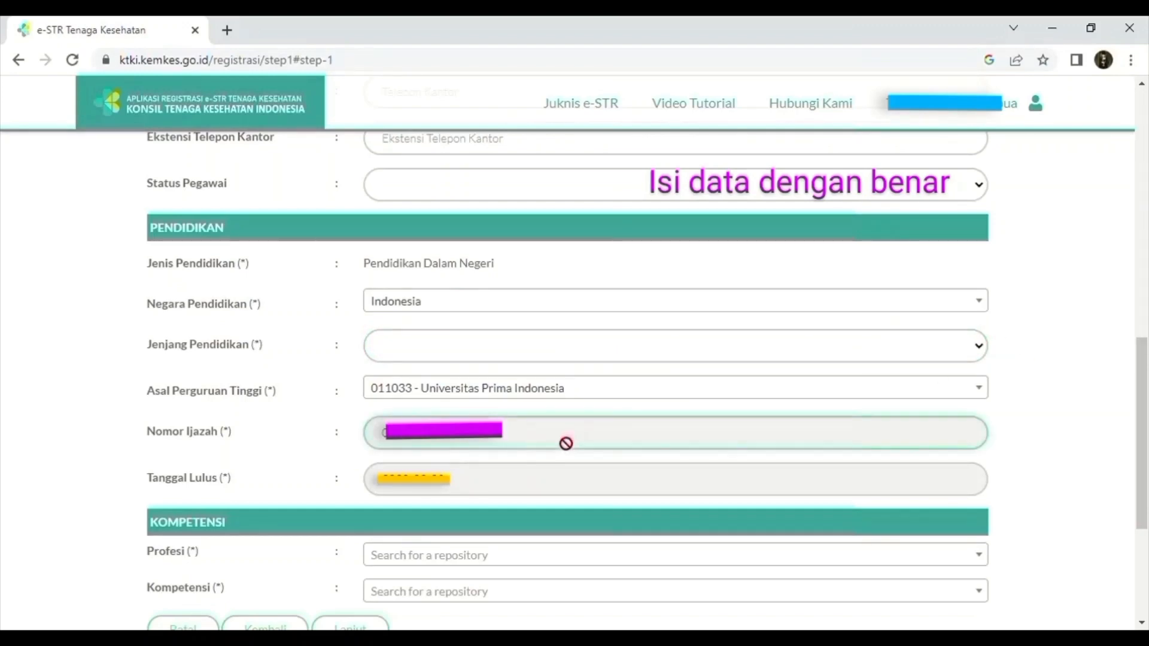
click(526, 472)
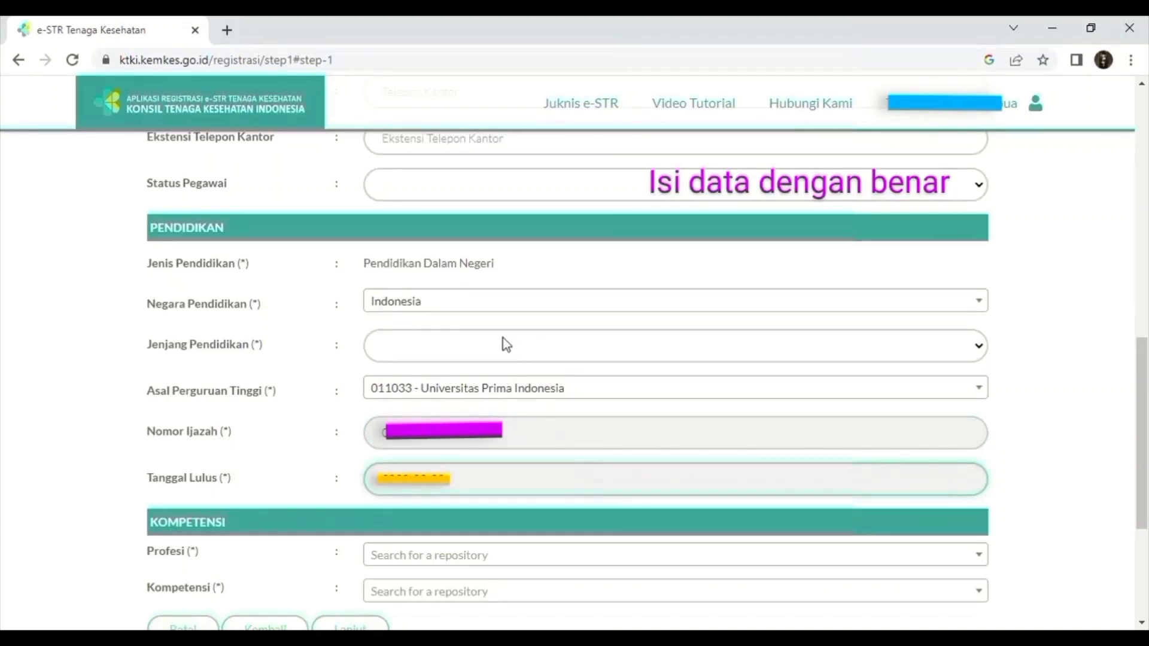
click(464, 349)
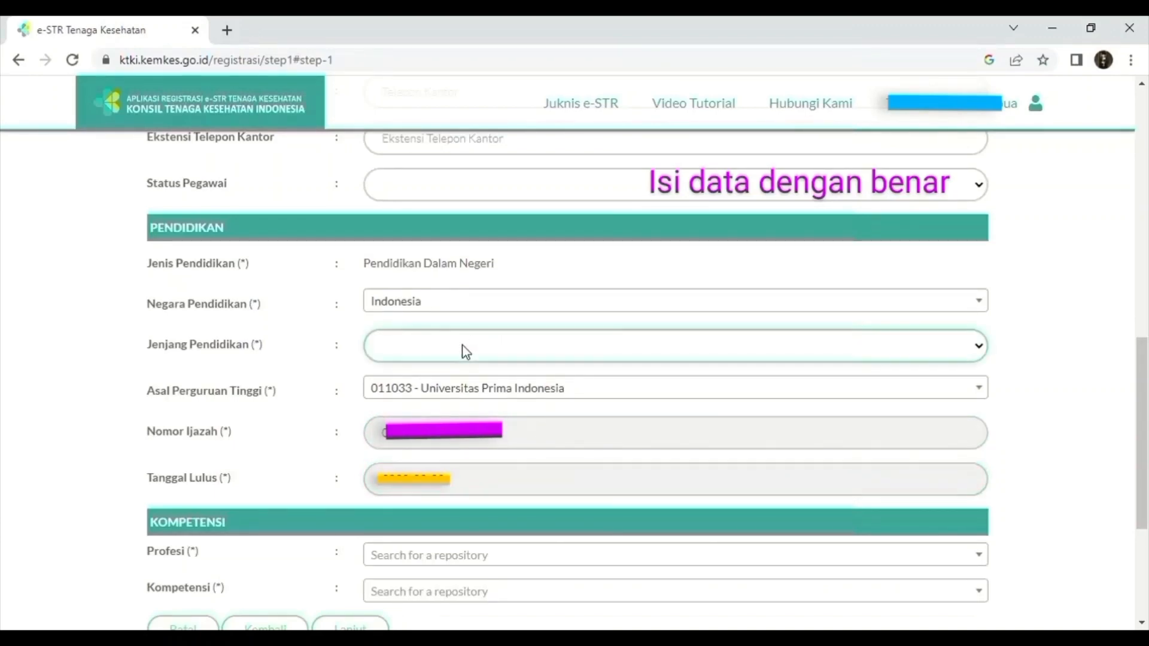
click(470, 375)
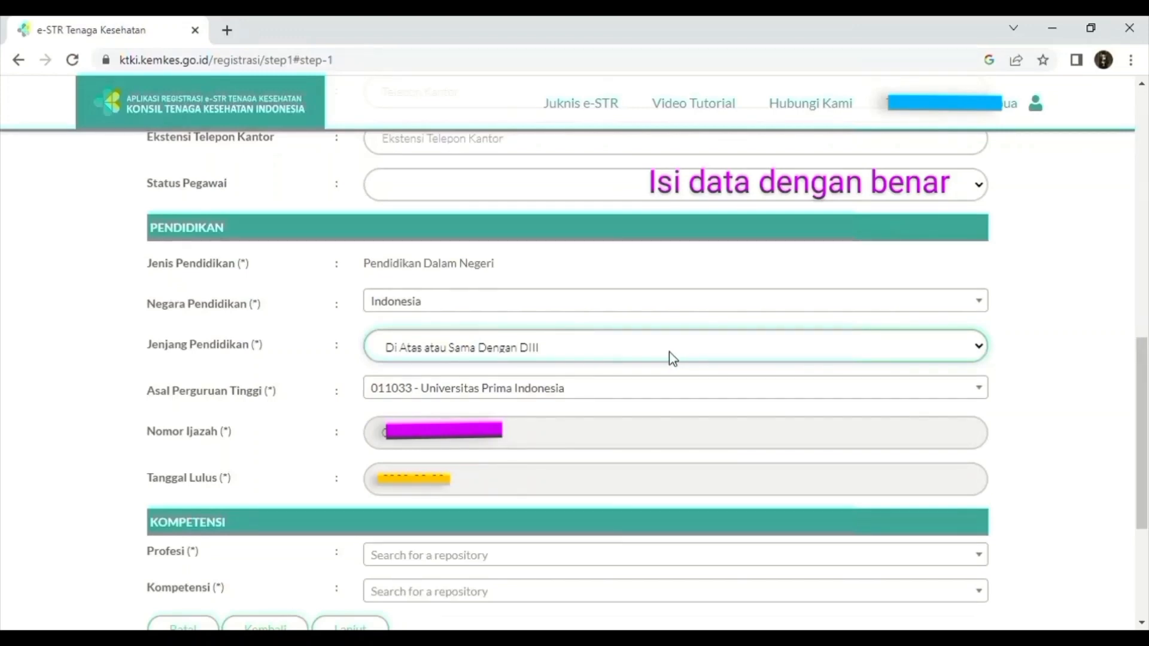
Select Perawat as the profession and Ners - (PRO) as the competency
click(1048, 396)
scroll(1048, 396, down, 3)
click(972, 353)
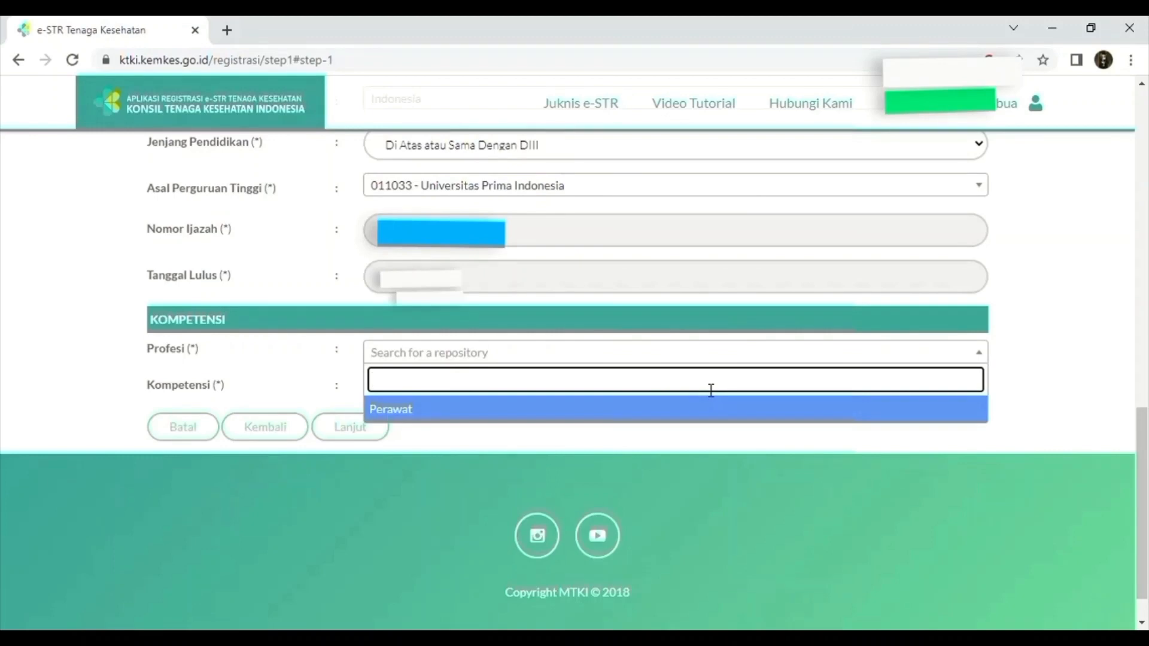
text(NER)
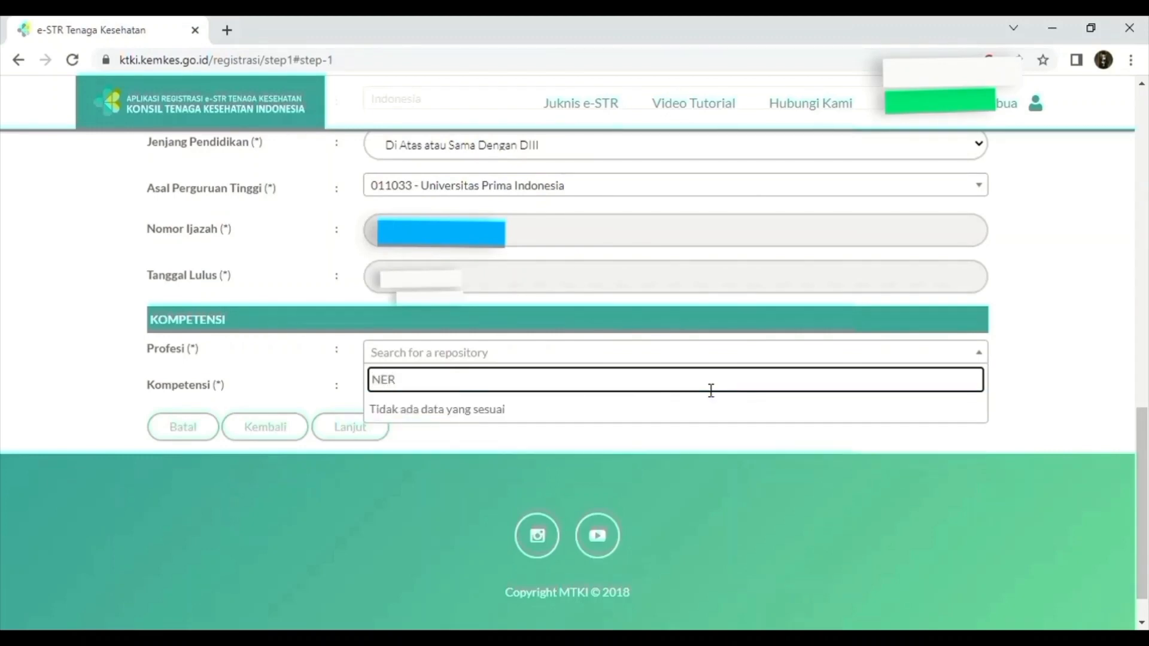
text(S)
key(BackSpace)
key(BackSpace)
key(BackSpace)
key(BackSpace)
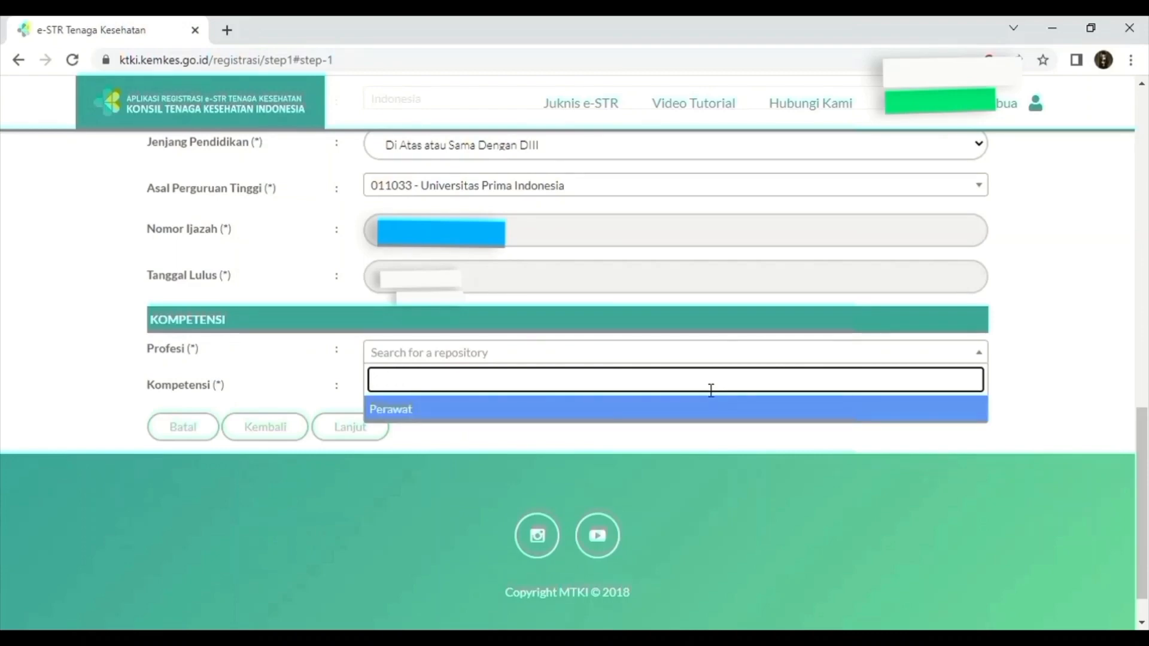
key(Return)
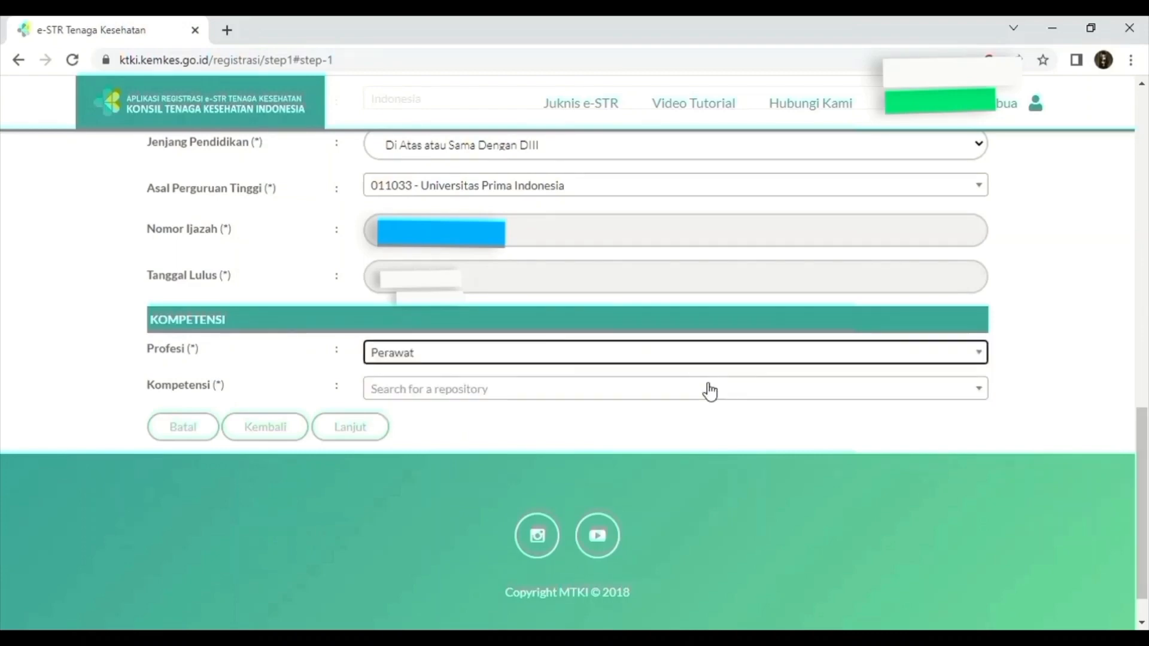
click(688, 396)
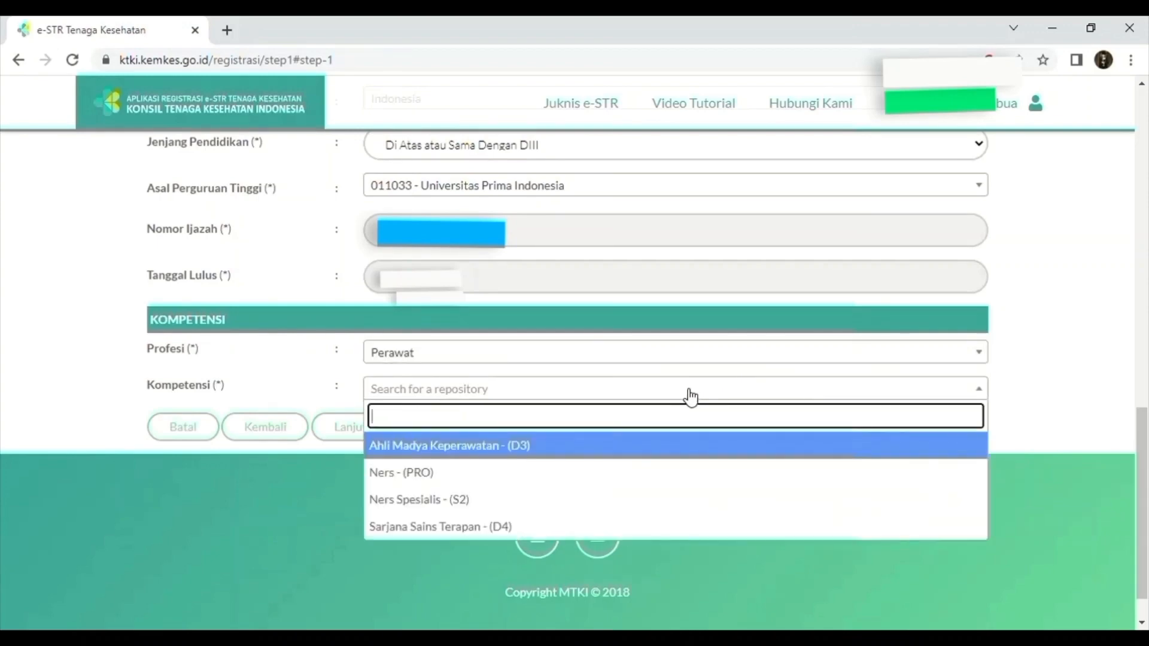
key(Down)
key(Down)
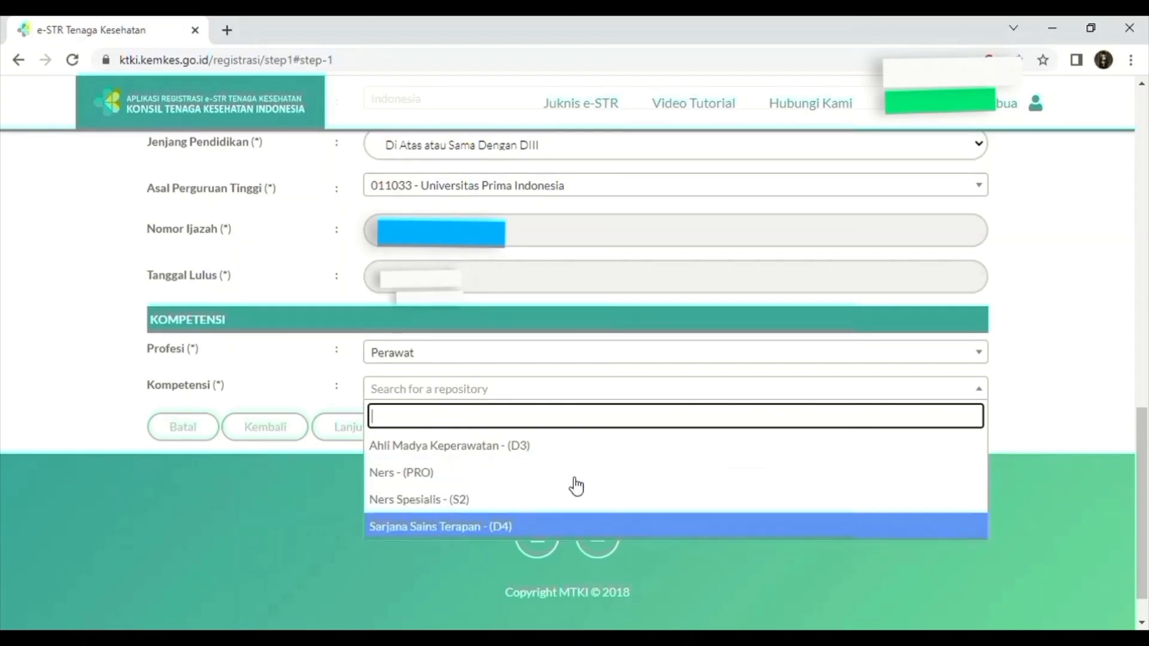
key(Up)
key(Up)
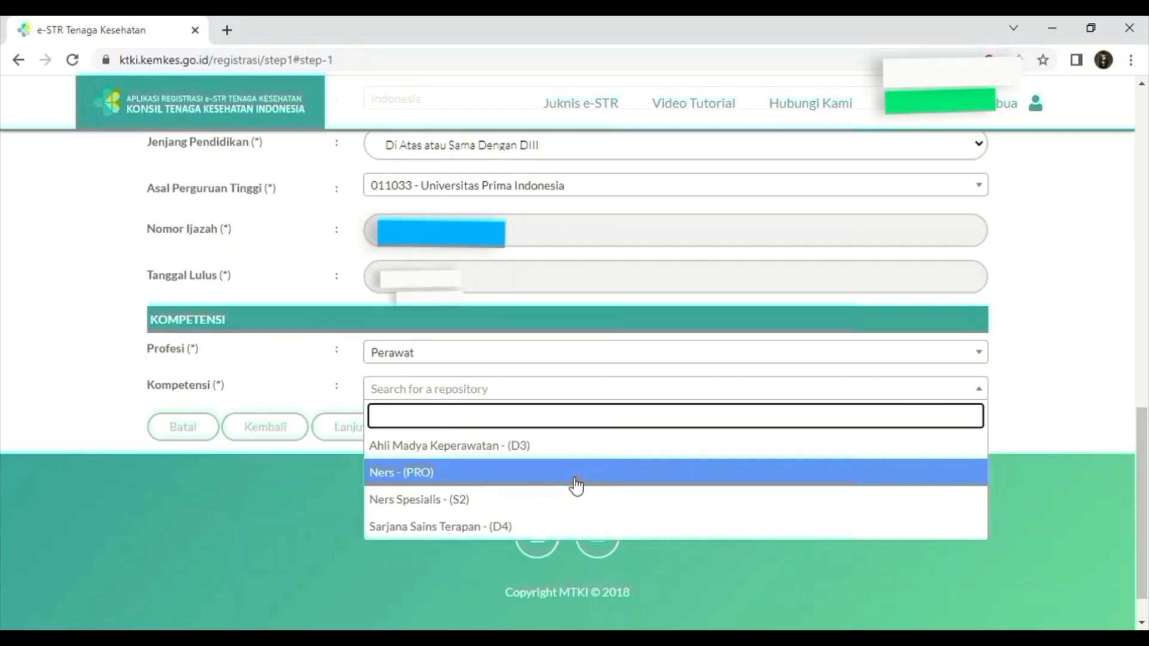
click(574, 478)
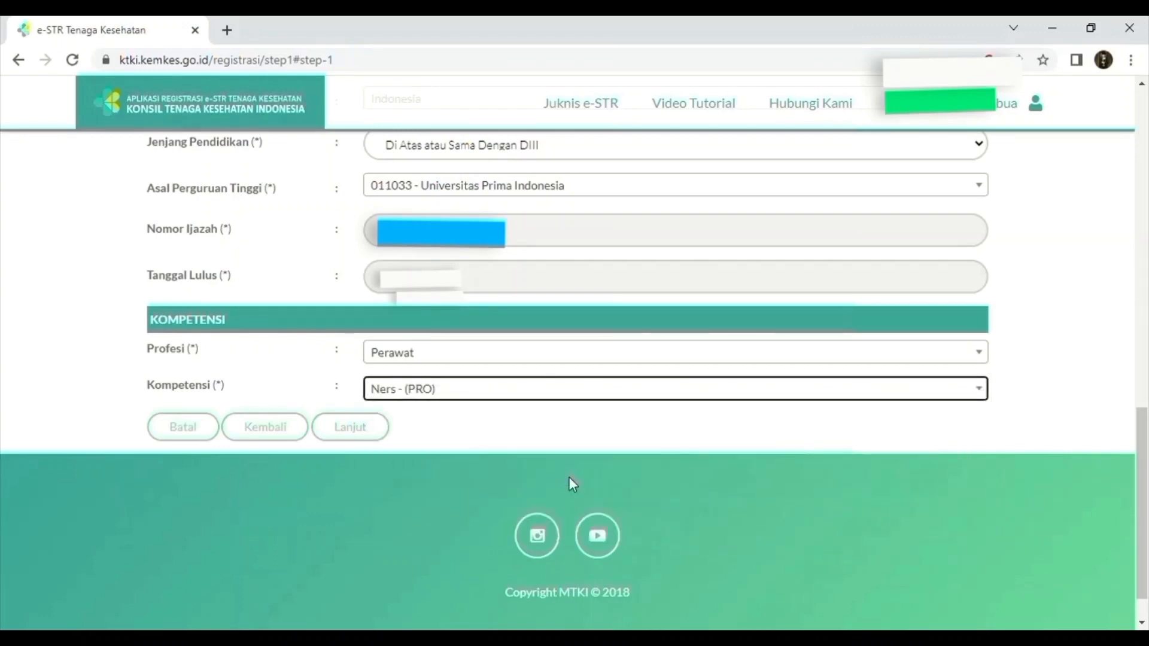
Reconfirm Perawat and Ners - (PRO), then continue to the next registration step
click(537, 359)
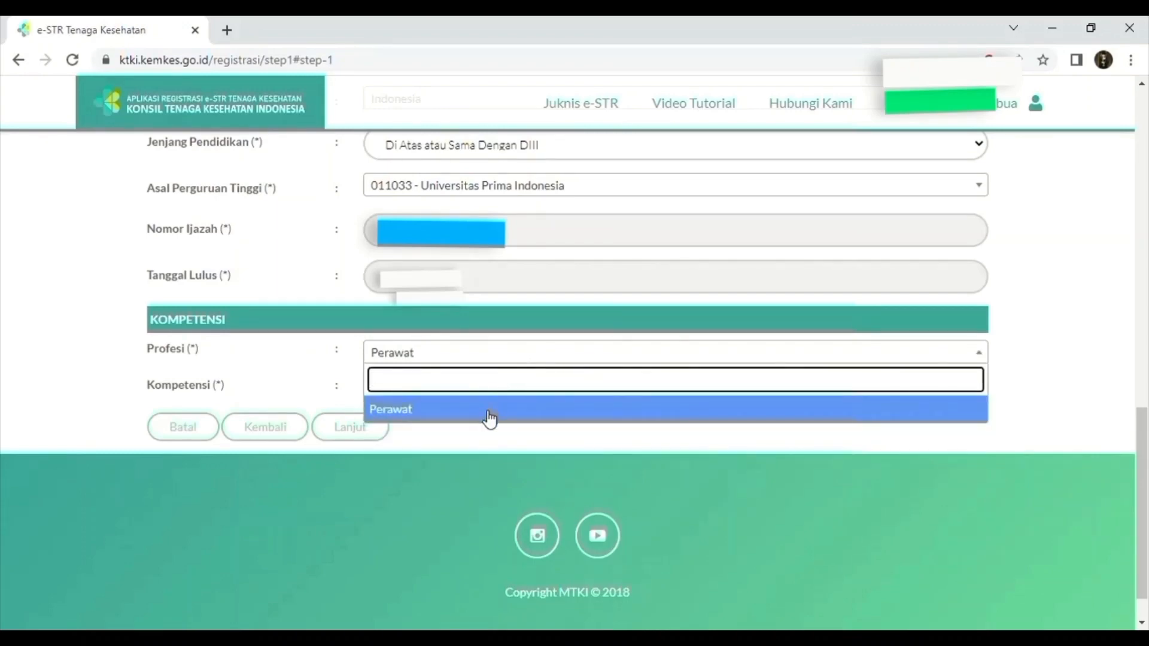
click(487, 415)
click(511, 397)
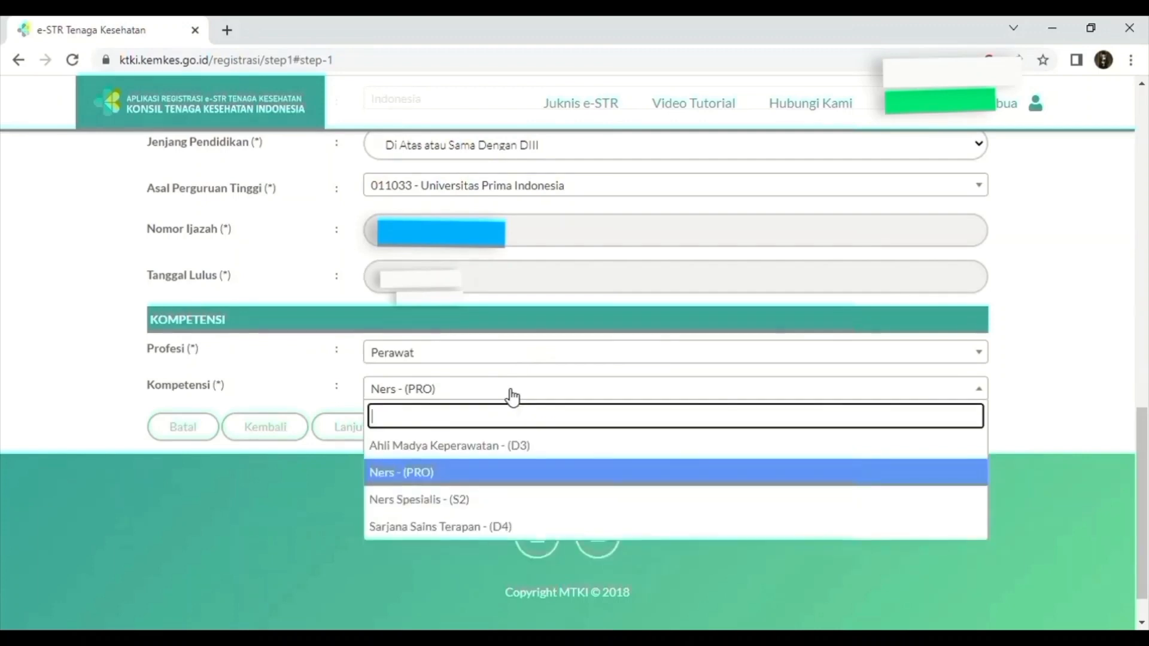
key(Down)
key(Down)
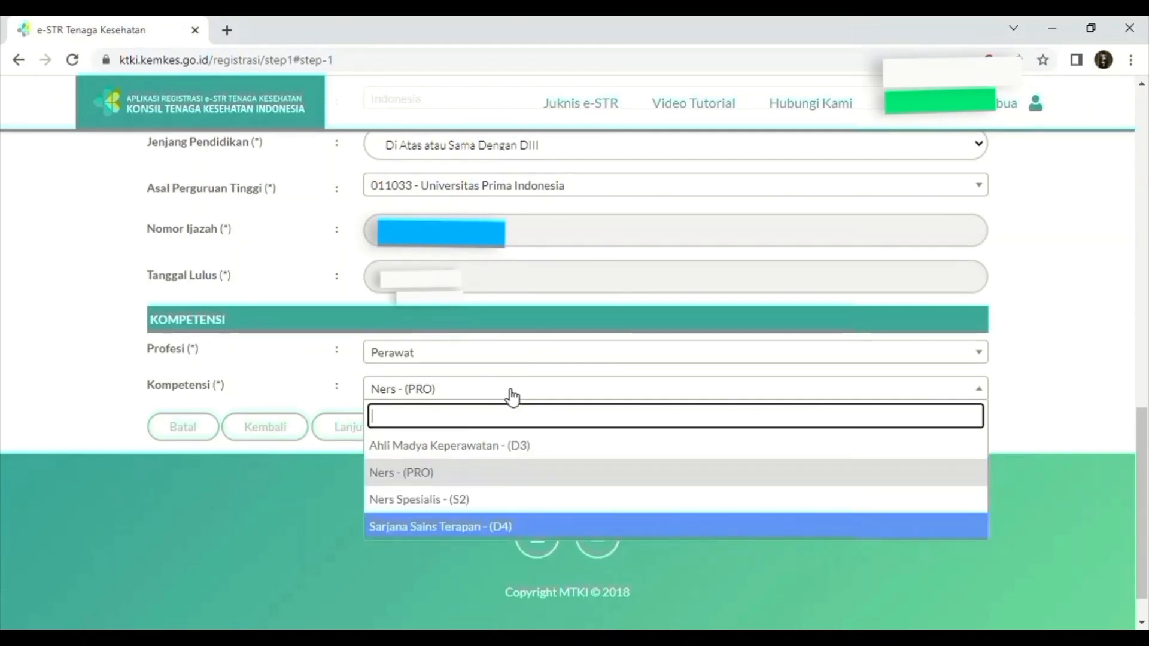
key(Up)
key(Up)
key(Up)
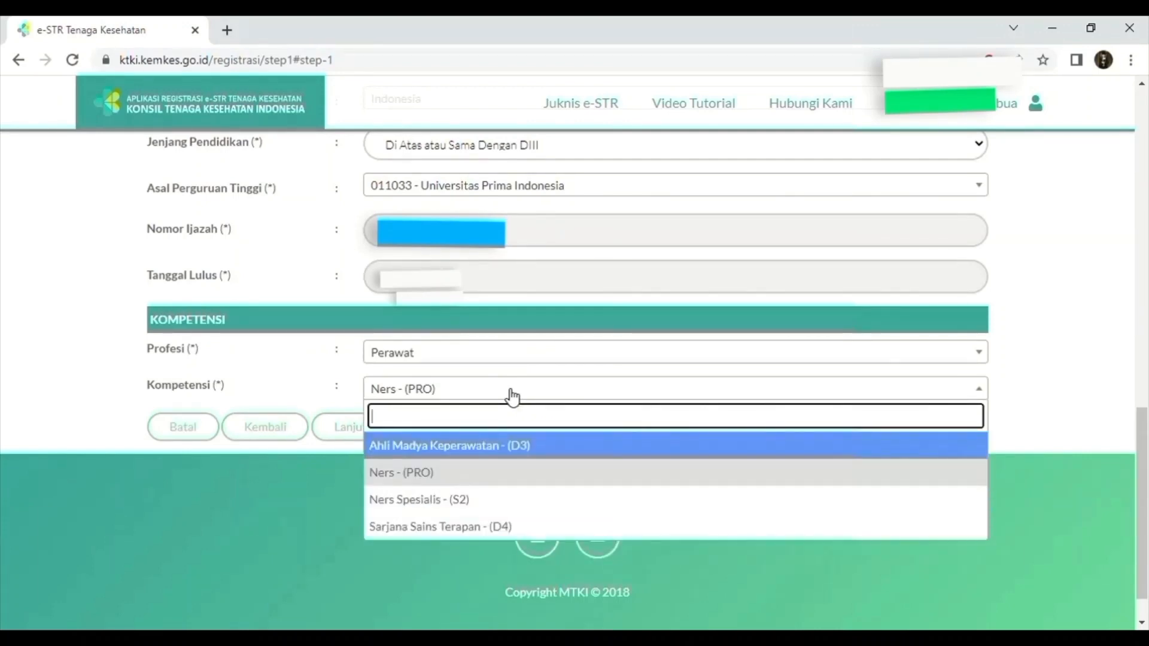
key(Down)
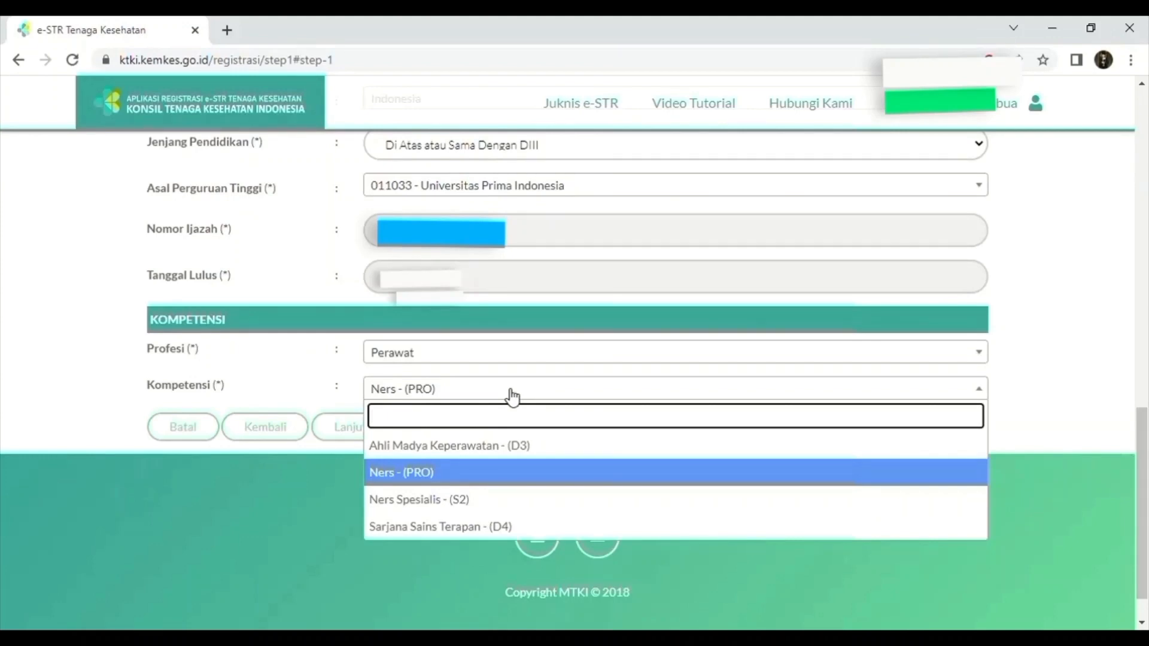
key(Return)
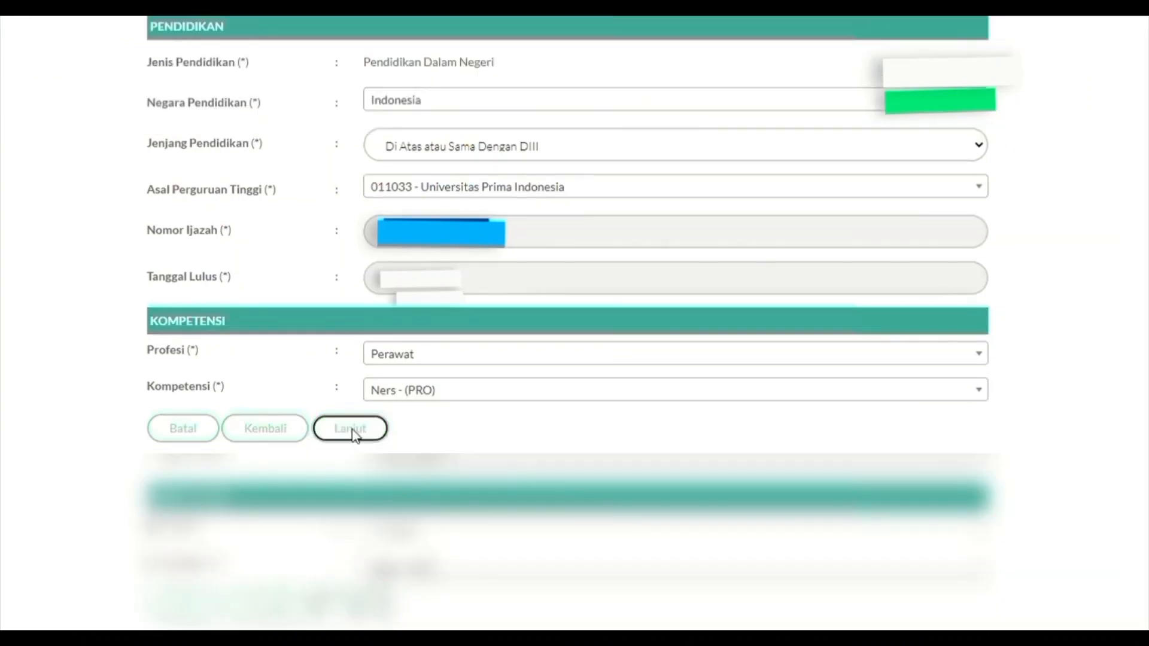
click(352, 428)
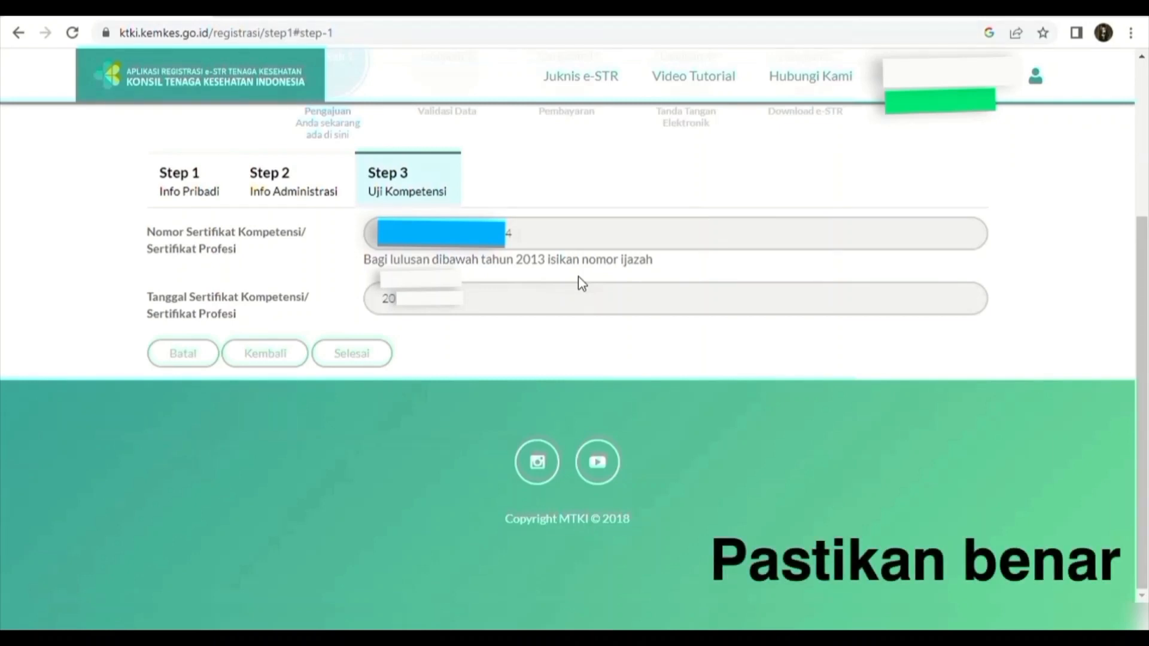
Finish Step 3 and open the informed consent review with the draft STR preview
click(352, 357)
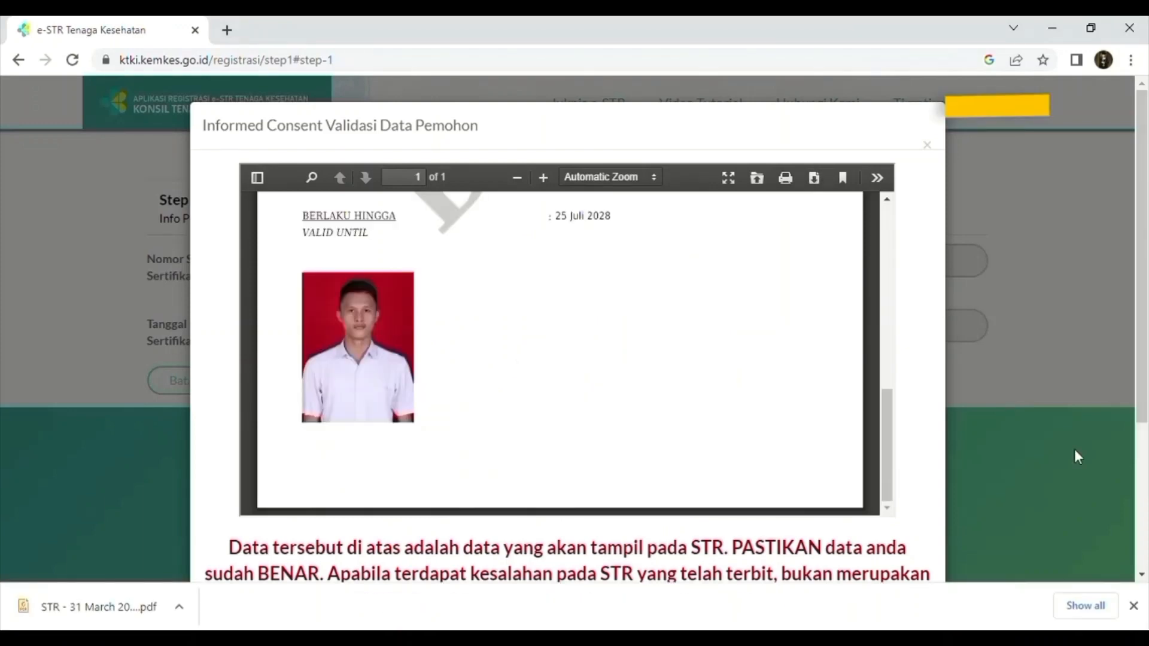
Tick the data-correctness consent declaration and submit the registration with Selesai
drag(1145, 386, 1148, 558)
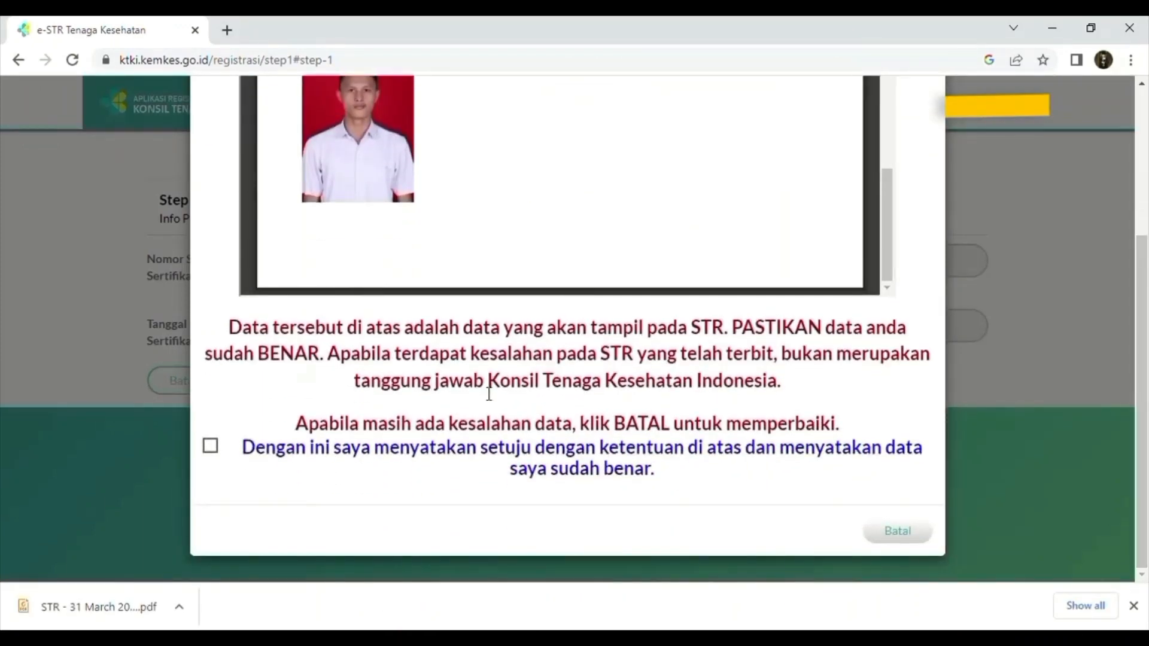
click(212, 448)
click(815, 535)
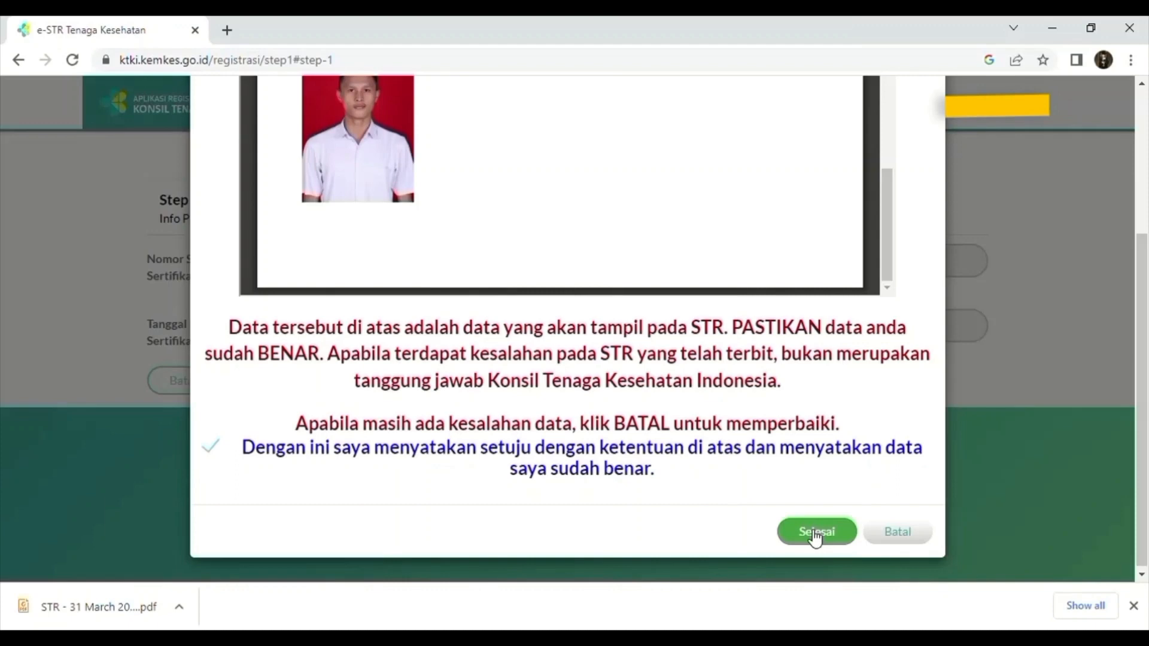
click(815, 535)
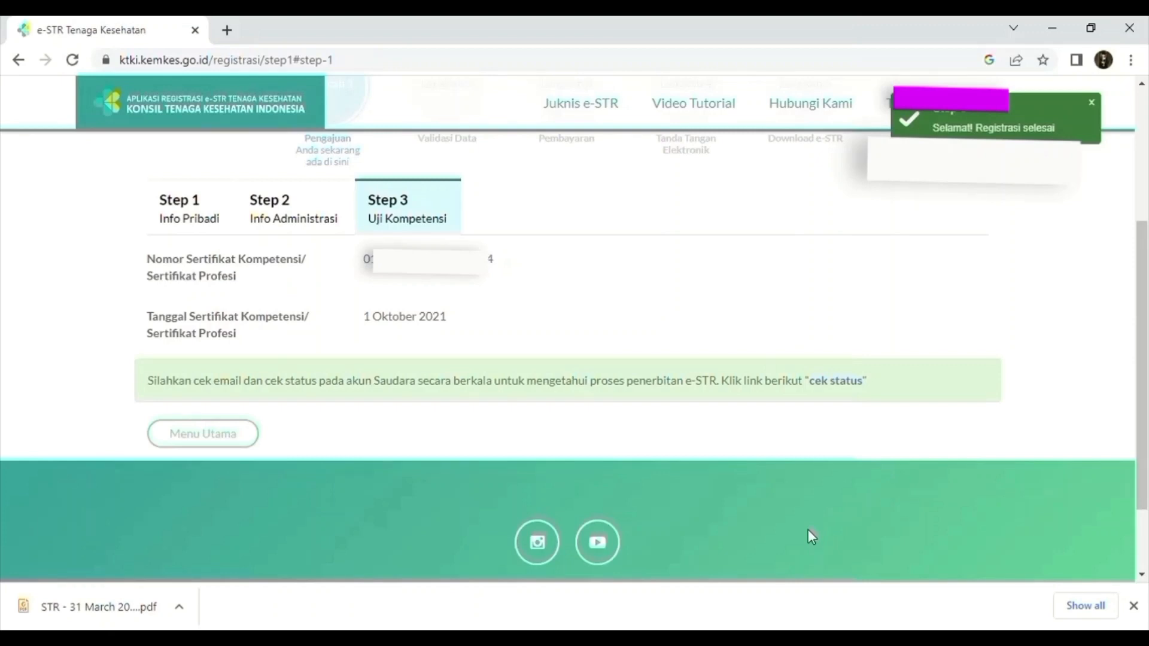
Follow the 'cek status' link to the registration status-check login
scroll(807, 529, down, 1)
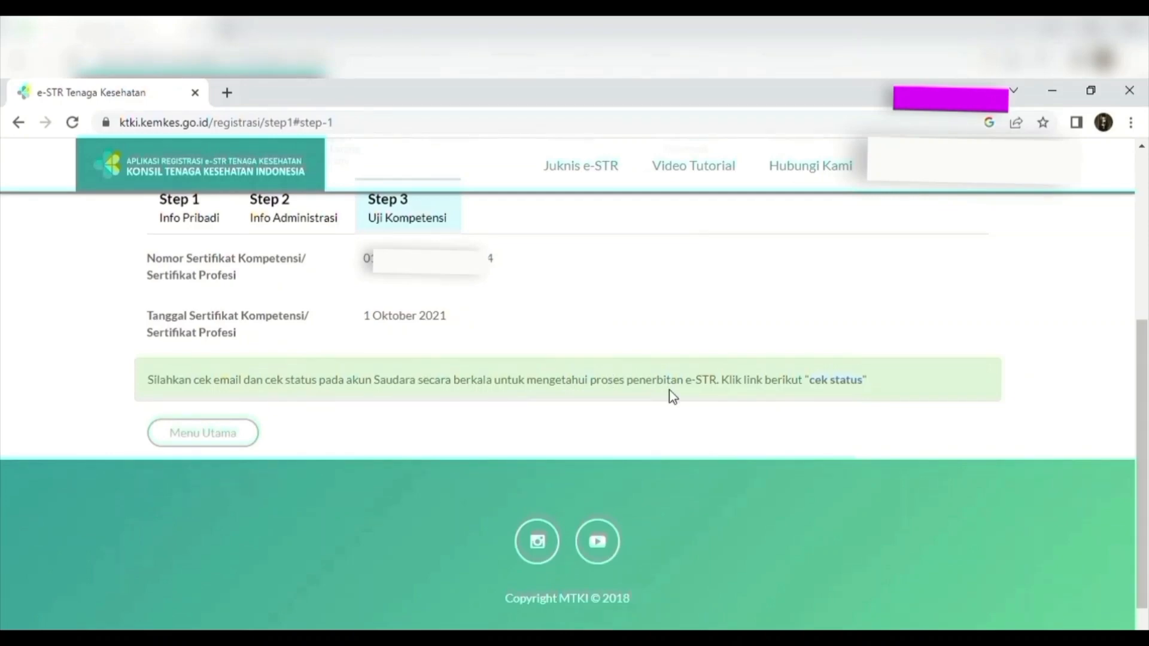
click(844, 386)
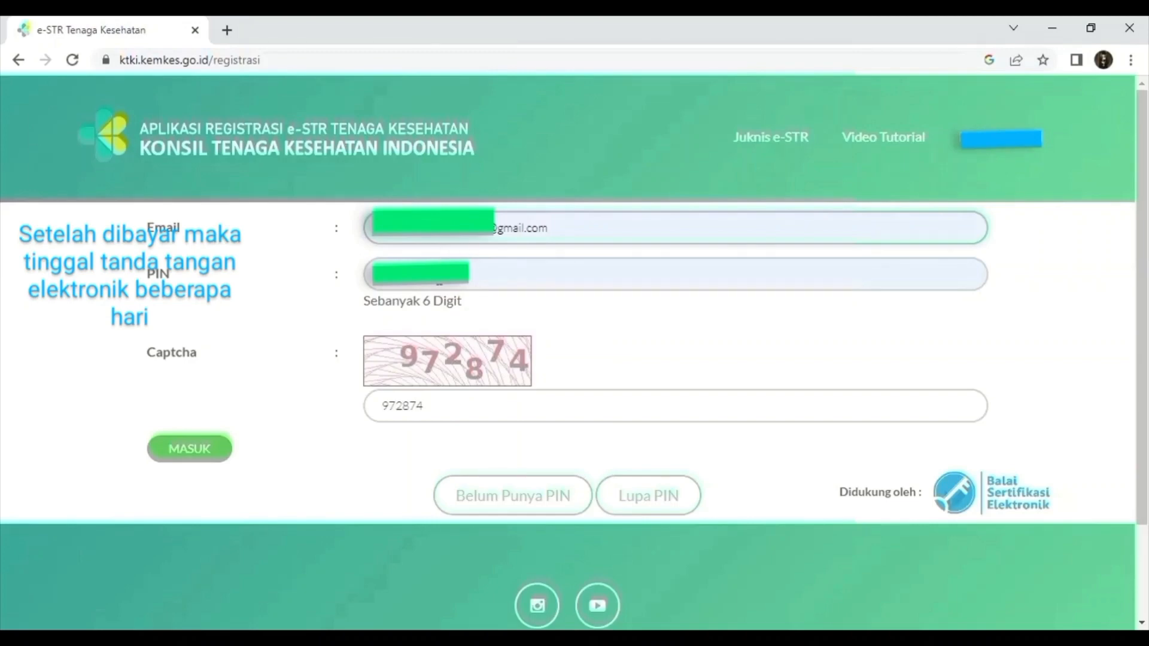
Correct the email address and log in to the status check with the PIN
click(439, 277)
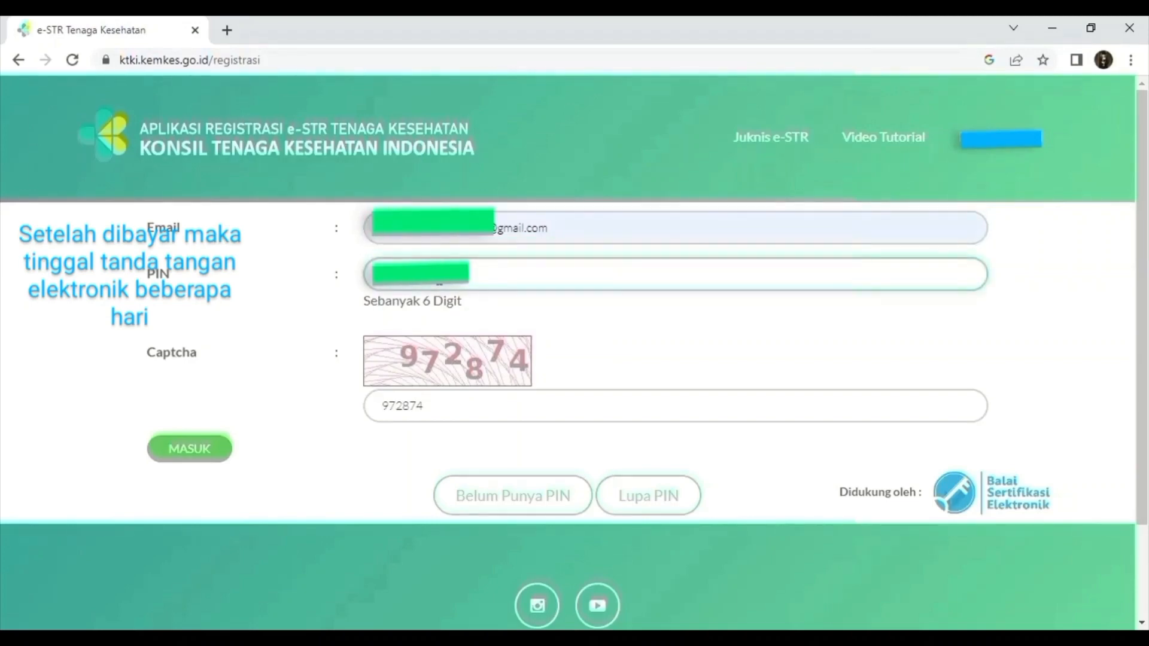
double_click(581, 232)
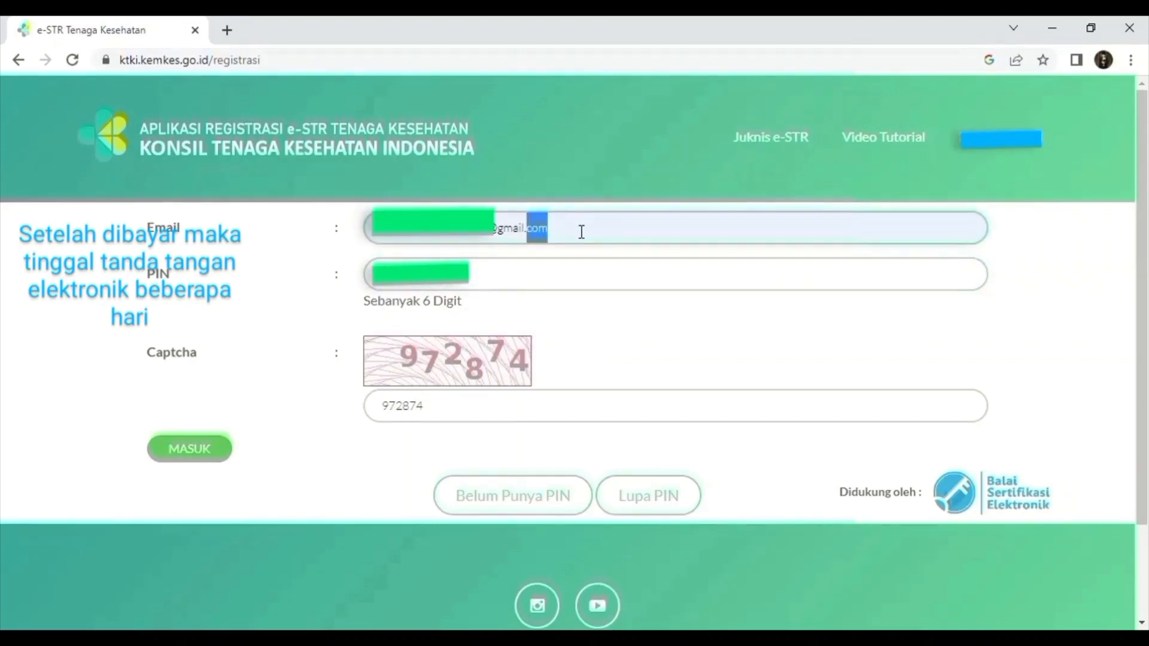
key(BackSpace)
key(BackSpace)
key(BackSpace)
key(BackSpace)
key(BackSpace)
key(BackSpace)
key(BackSpace)
key(BackSpace)
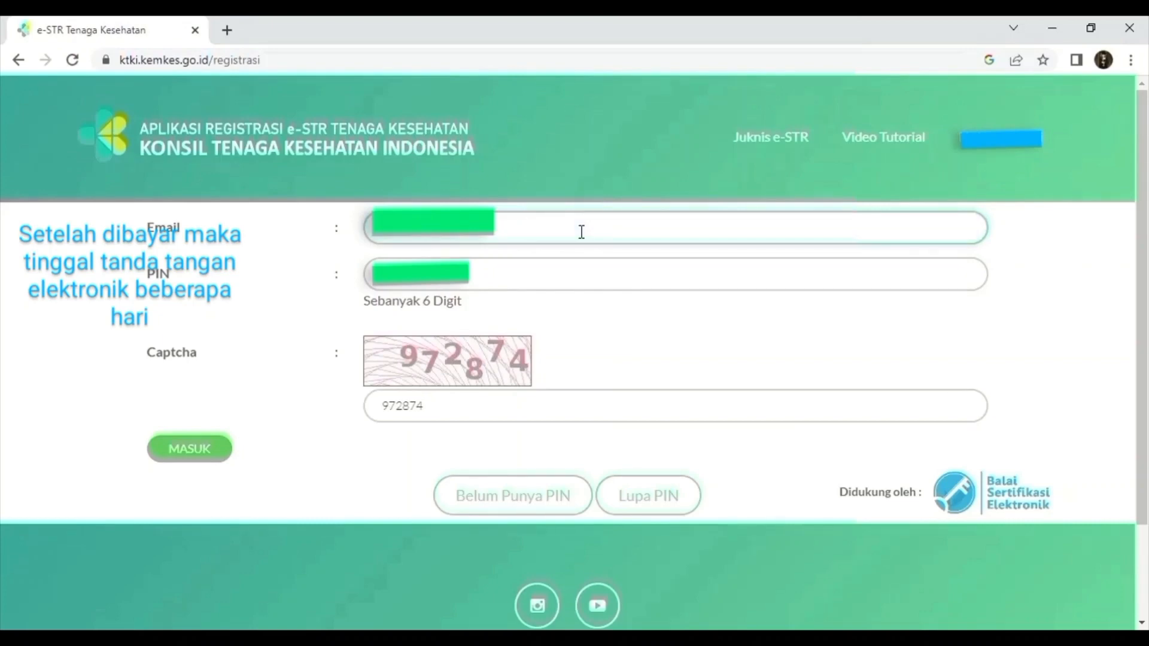
click(473, 282)
click(457, 286)
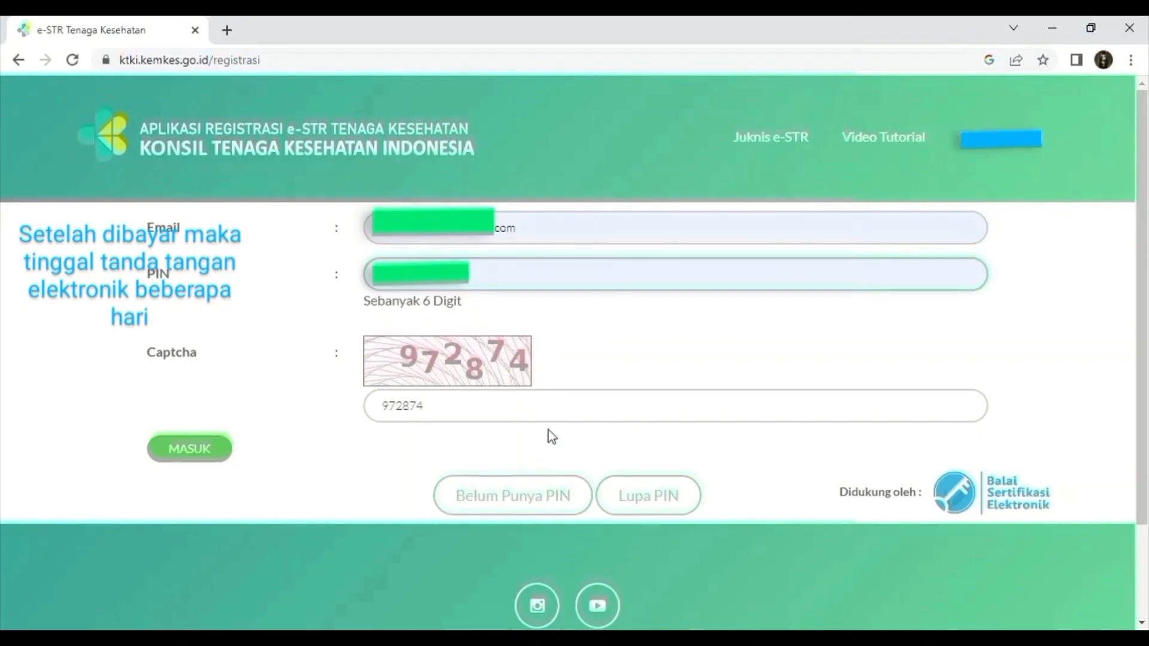
click(215, 438)
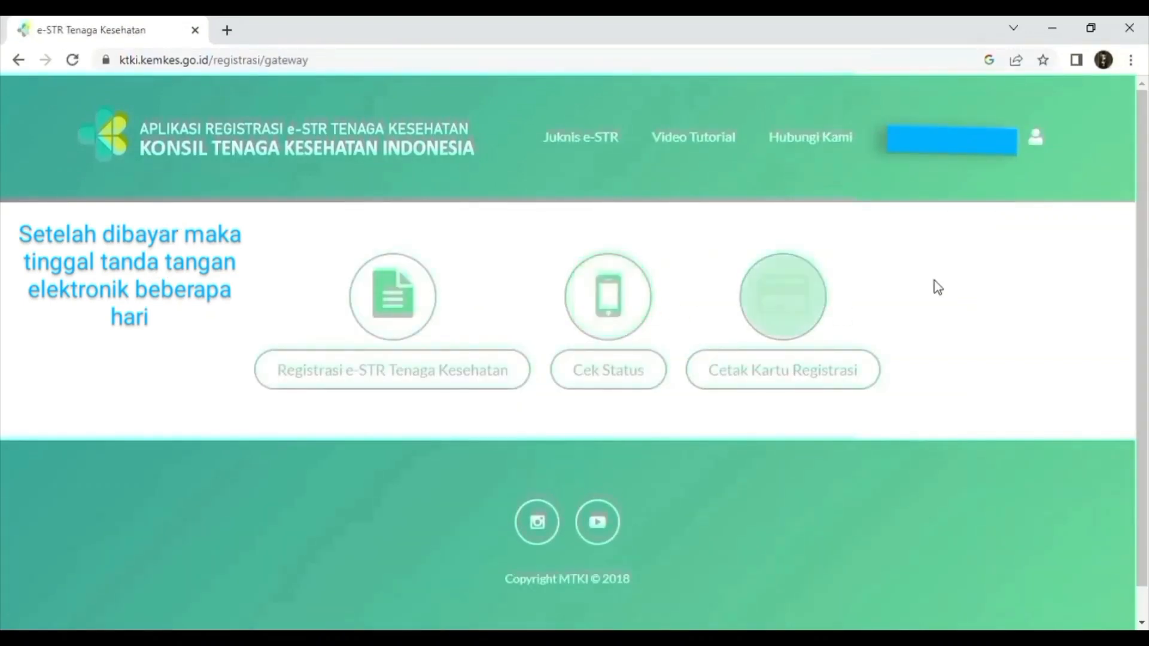
Check the application status and review the submission and payment step details
click(623, 380)
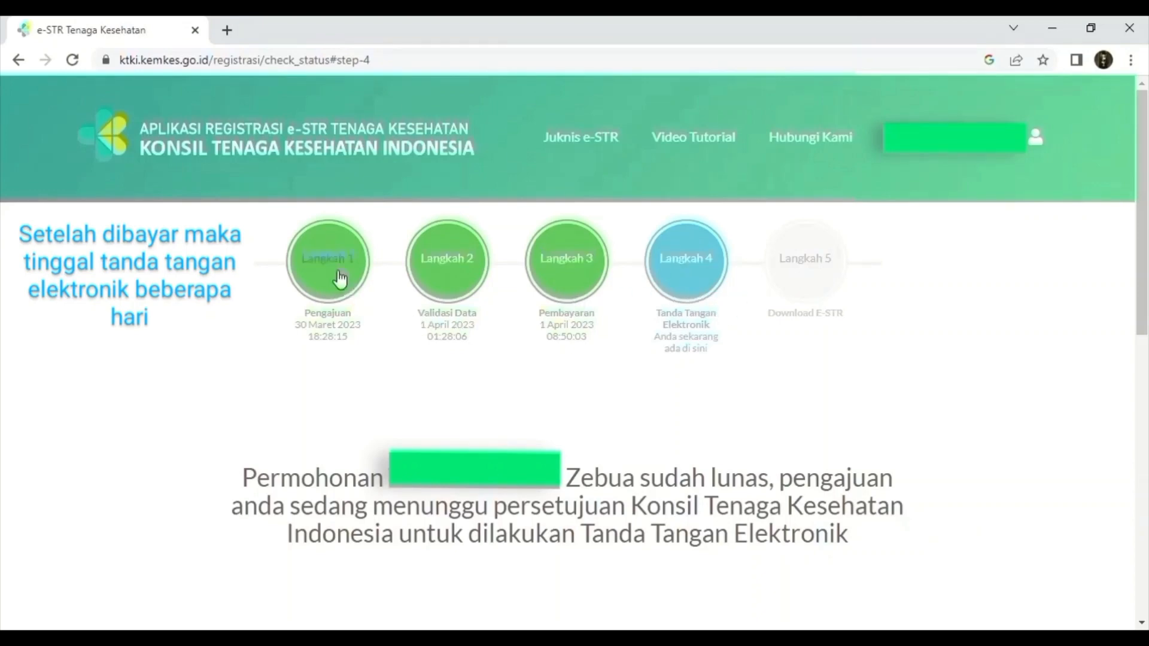
click(306, 277)
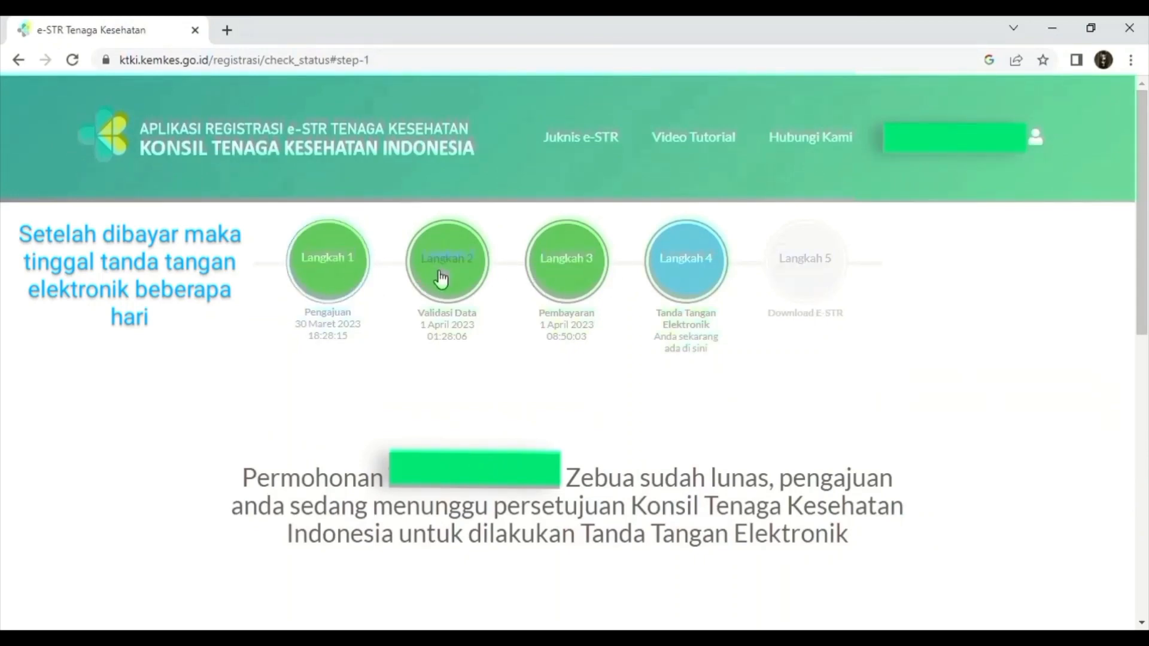
click(579, 263)
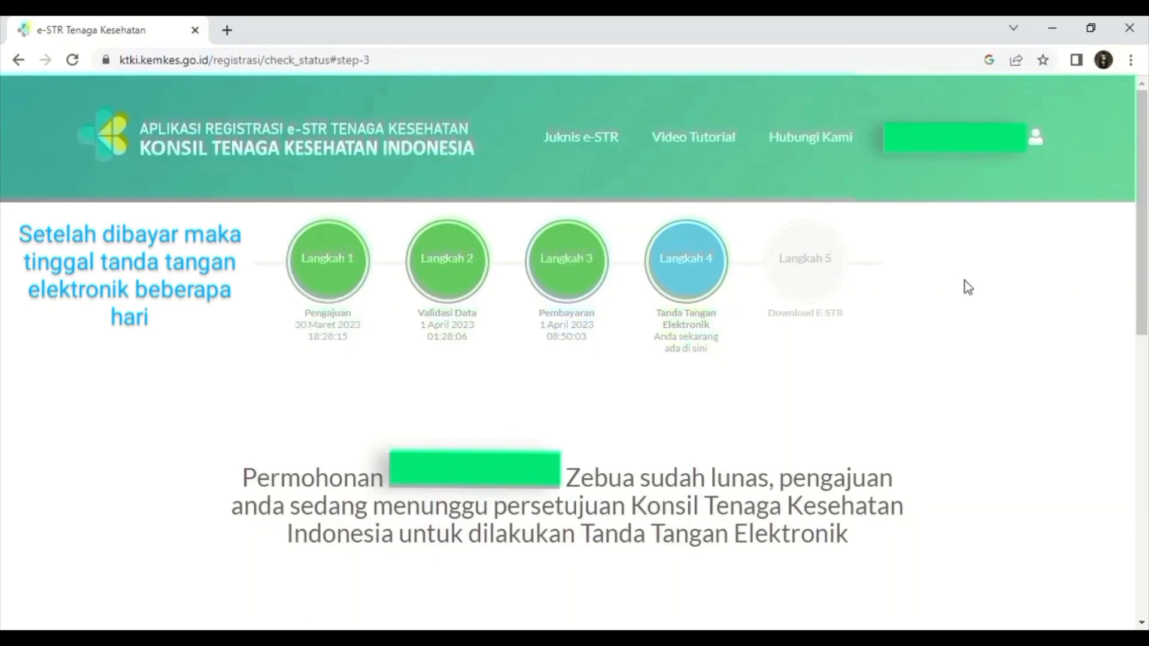
click(338, 258)
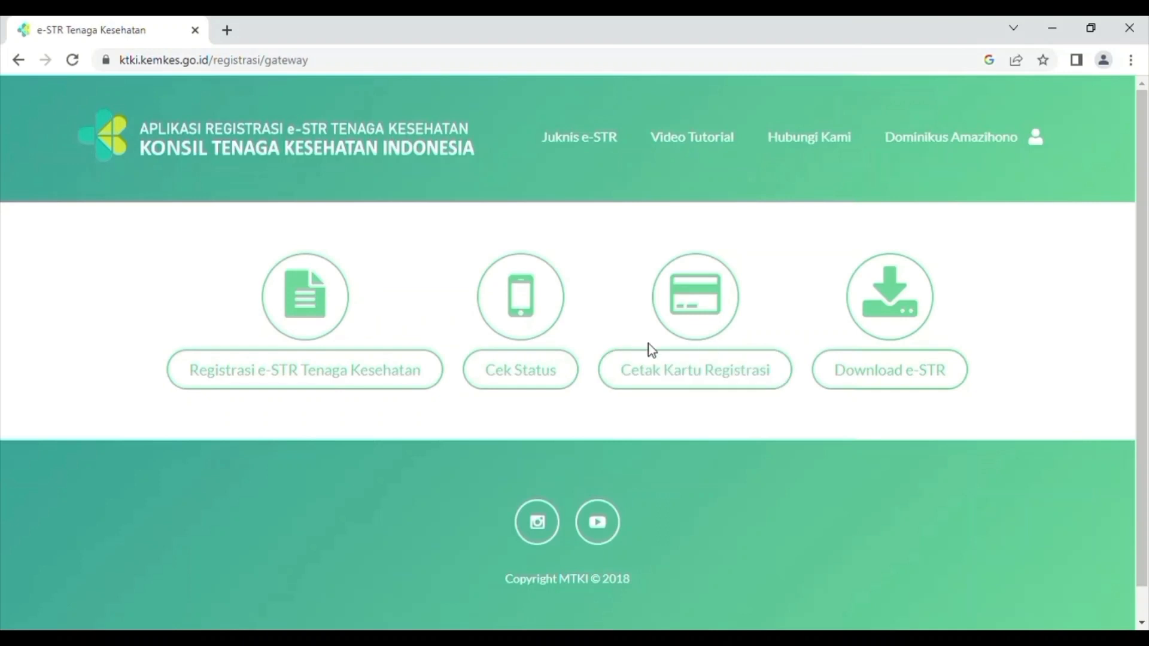
Start the e-STR download, receive the OTP by email and submit the 6-digit code
click(554, 389)
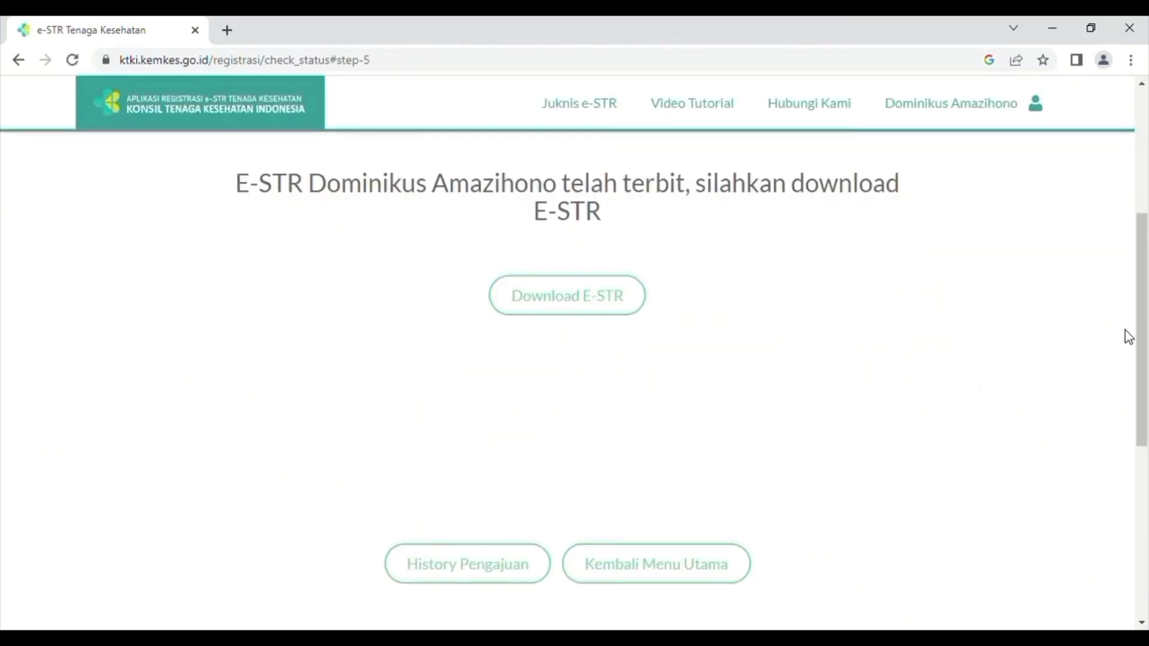
drag(1142, 341, 1135, 182)
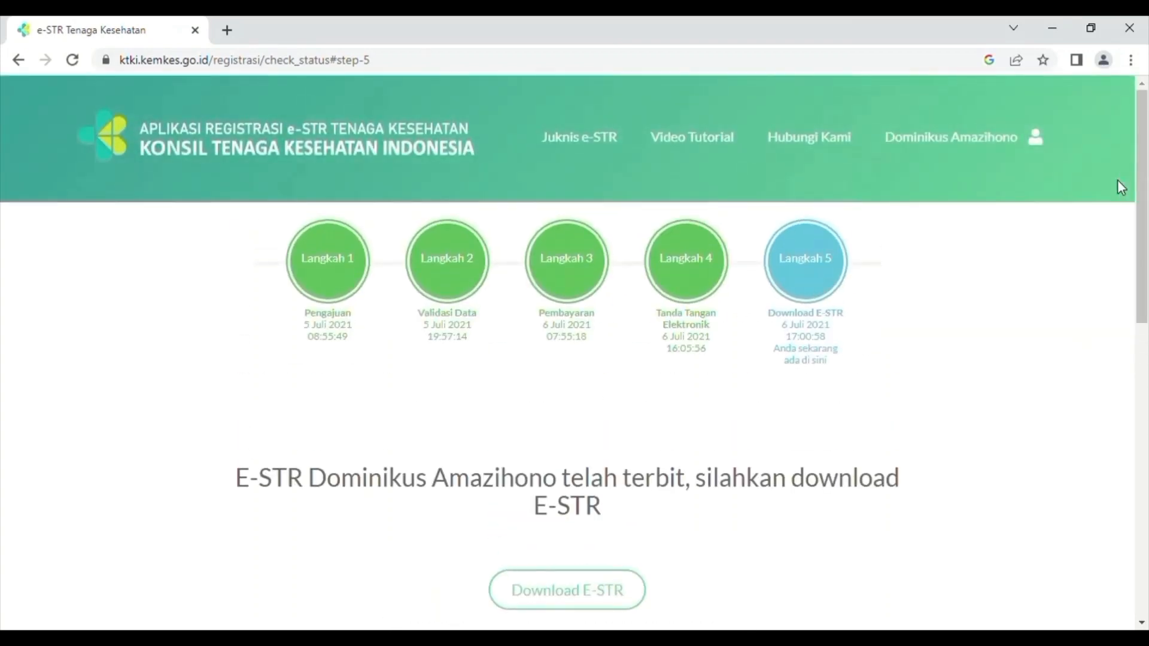
click(585, 593)
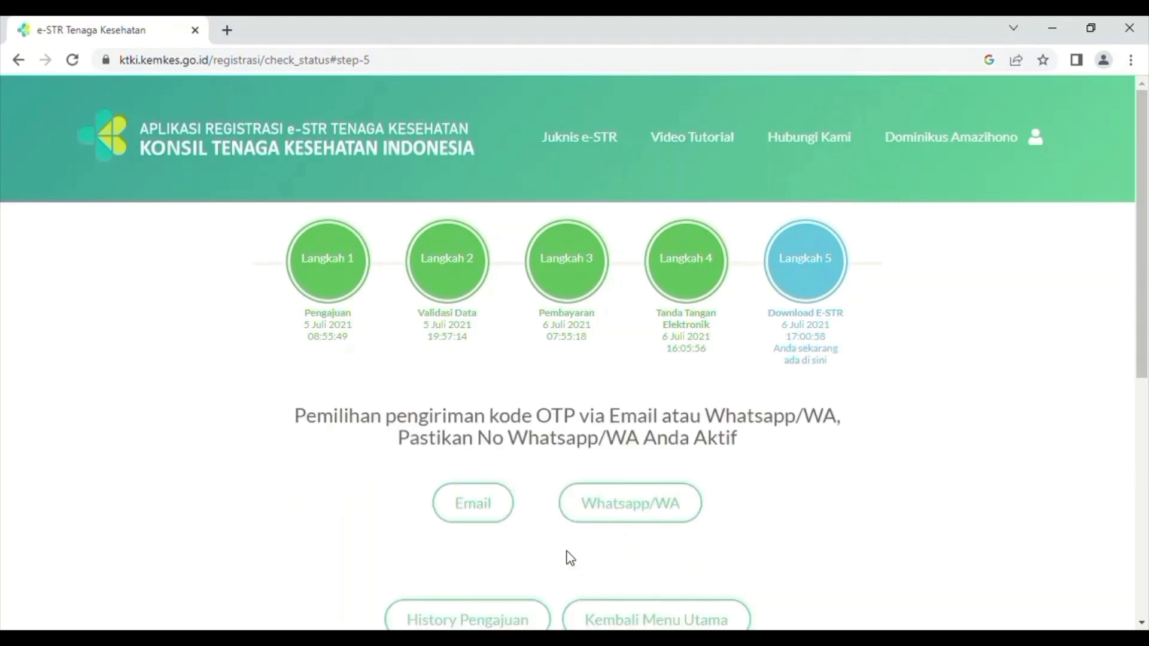
click(486, 511)
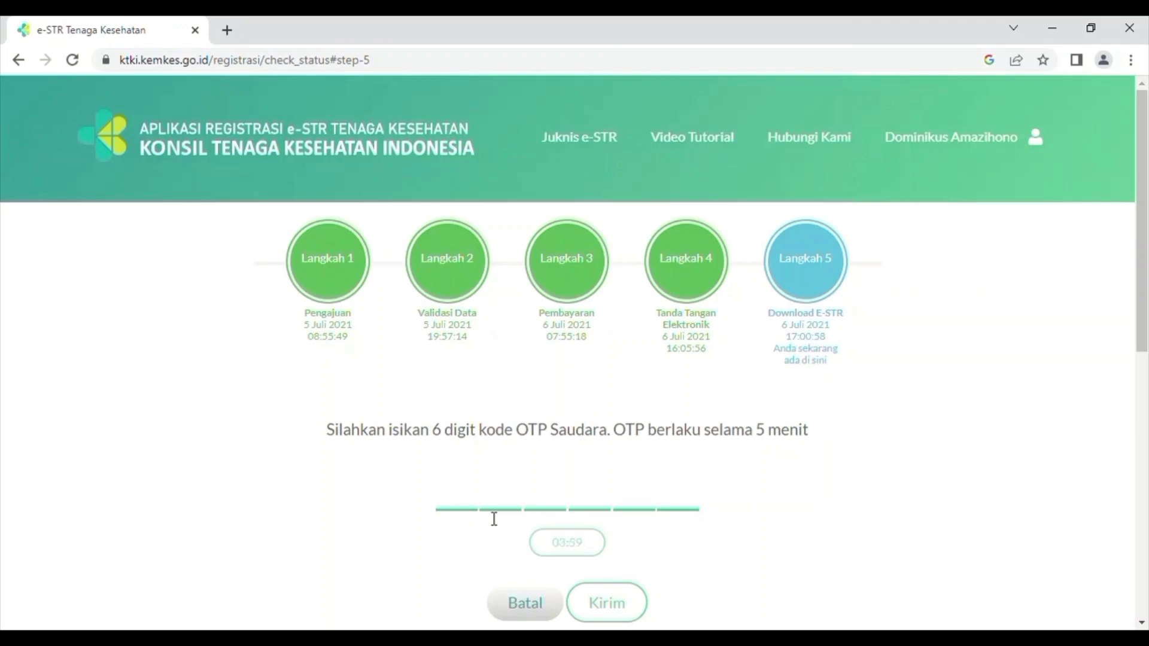
click(468, 510)
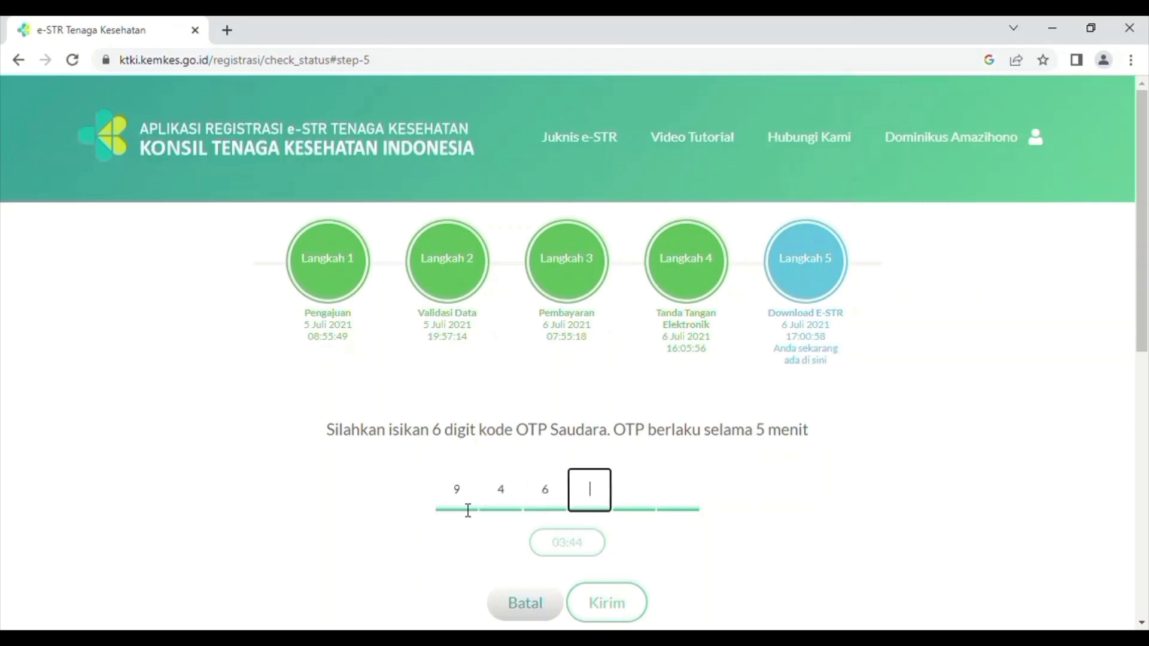
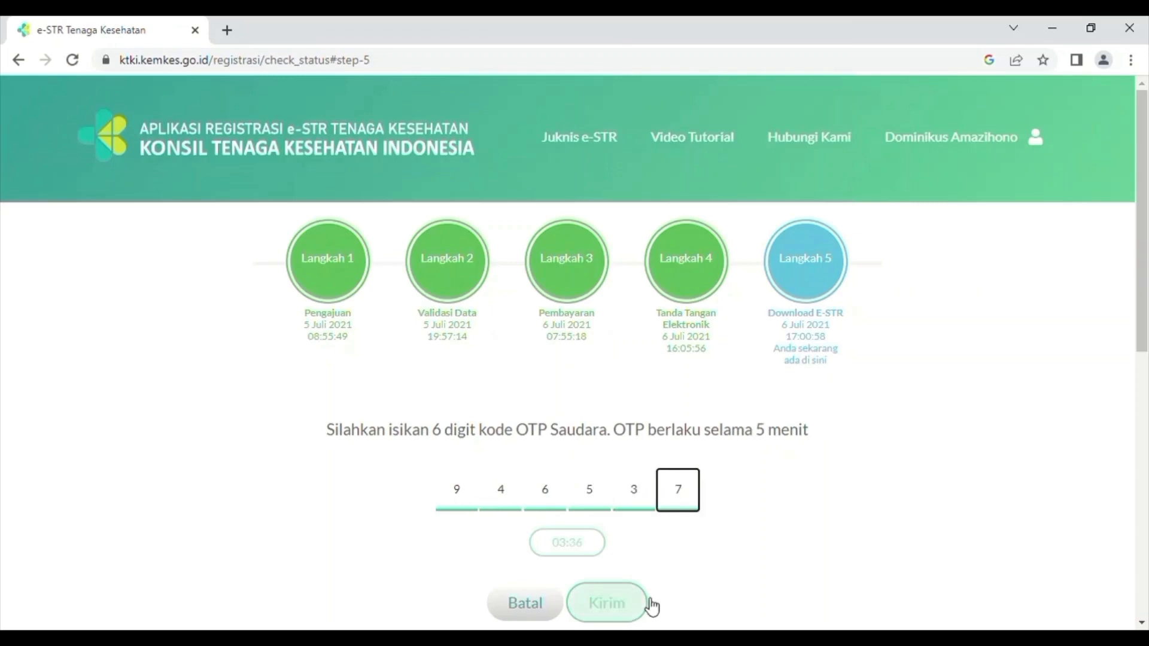
click(616, 609)
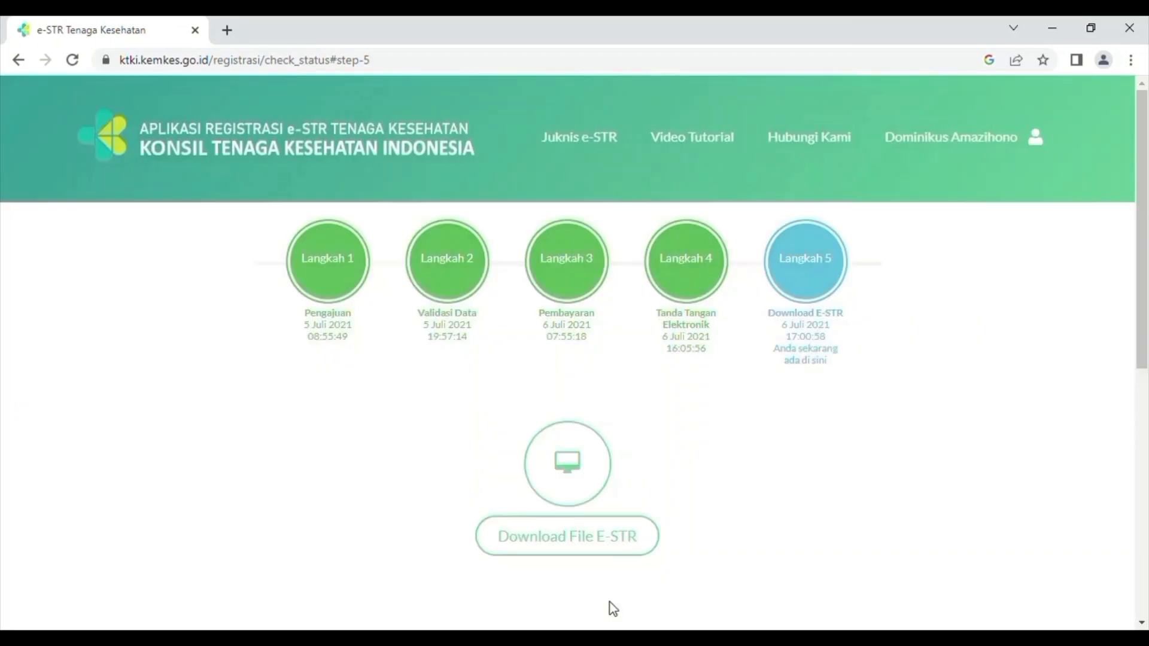
Request the e-STR file download and open the required satisfaction survey
click(586, 535)
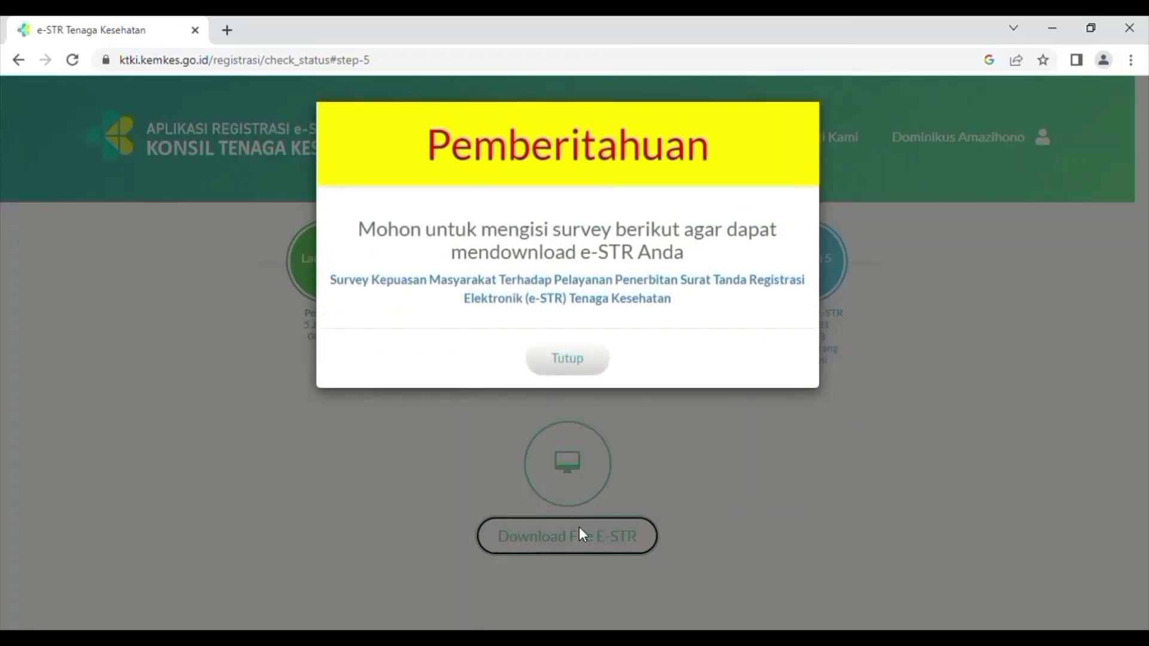
click(583, 298)
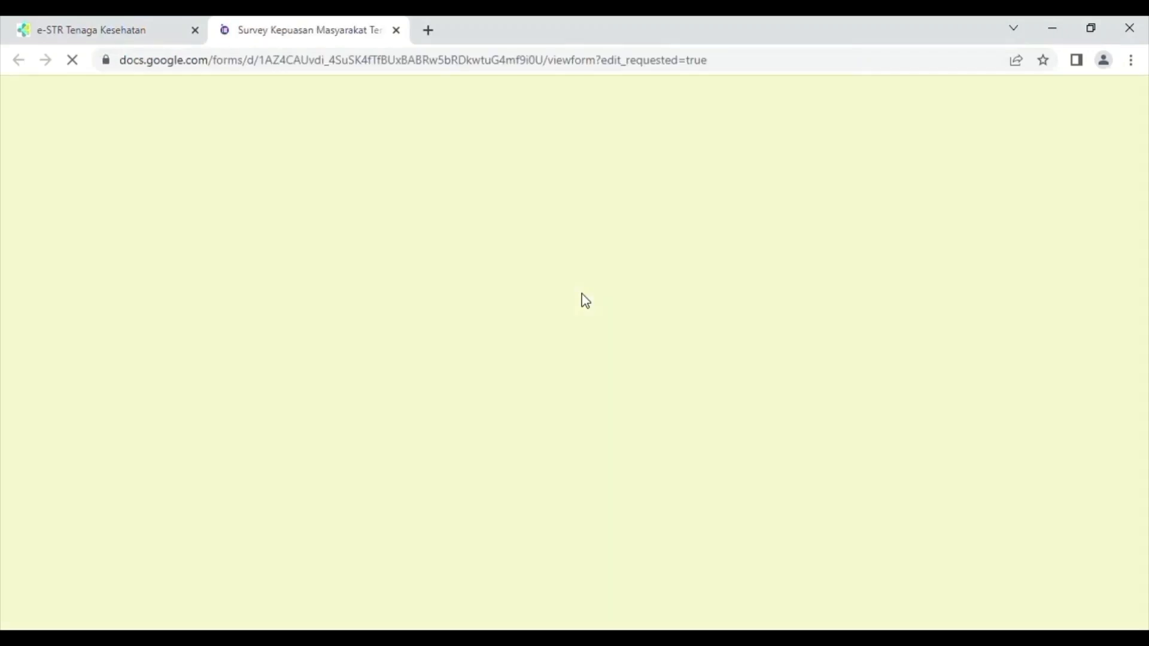
click(1141, 623)
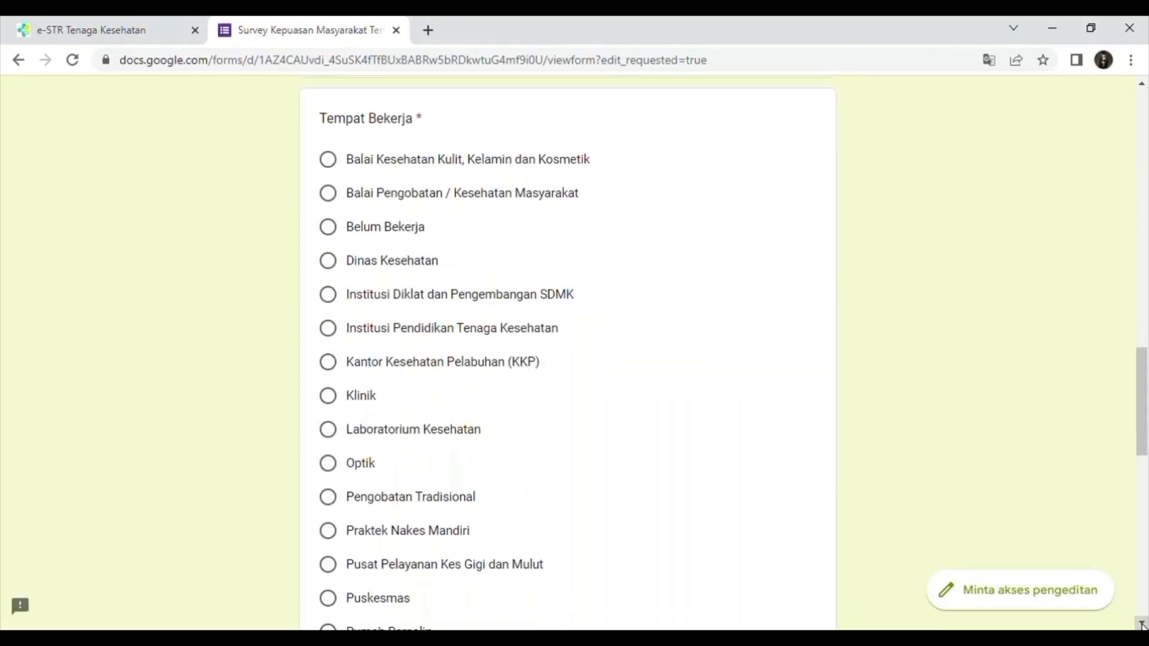
scroll(1142, 623, down, 8)
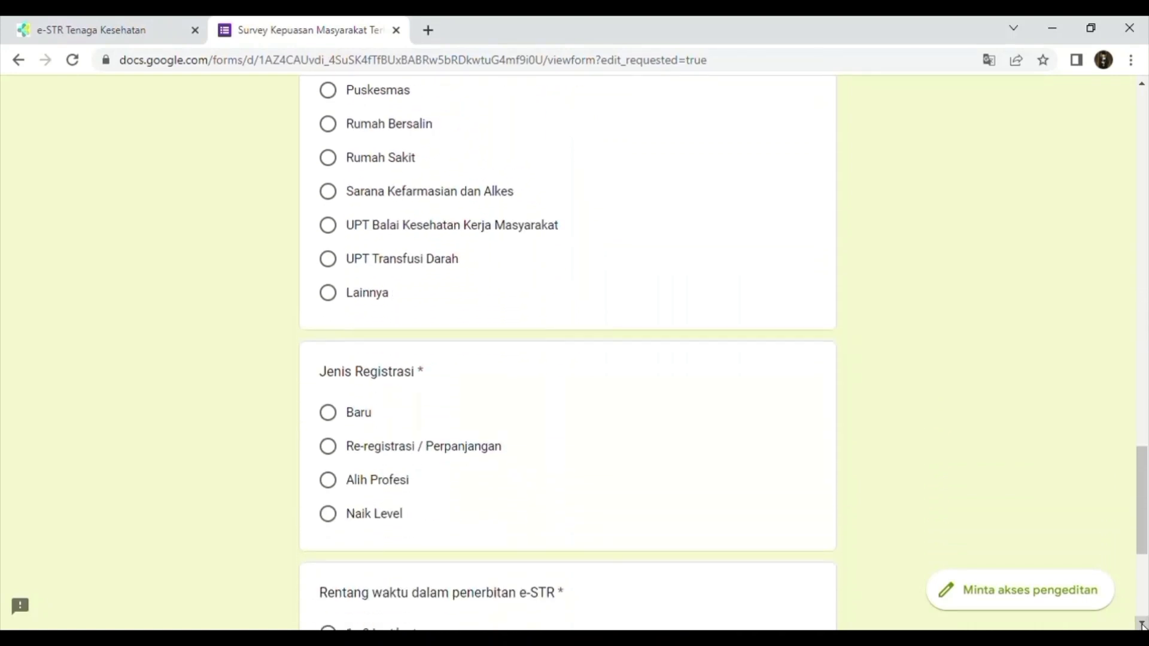
scroll(1141, 623, down, 1)
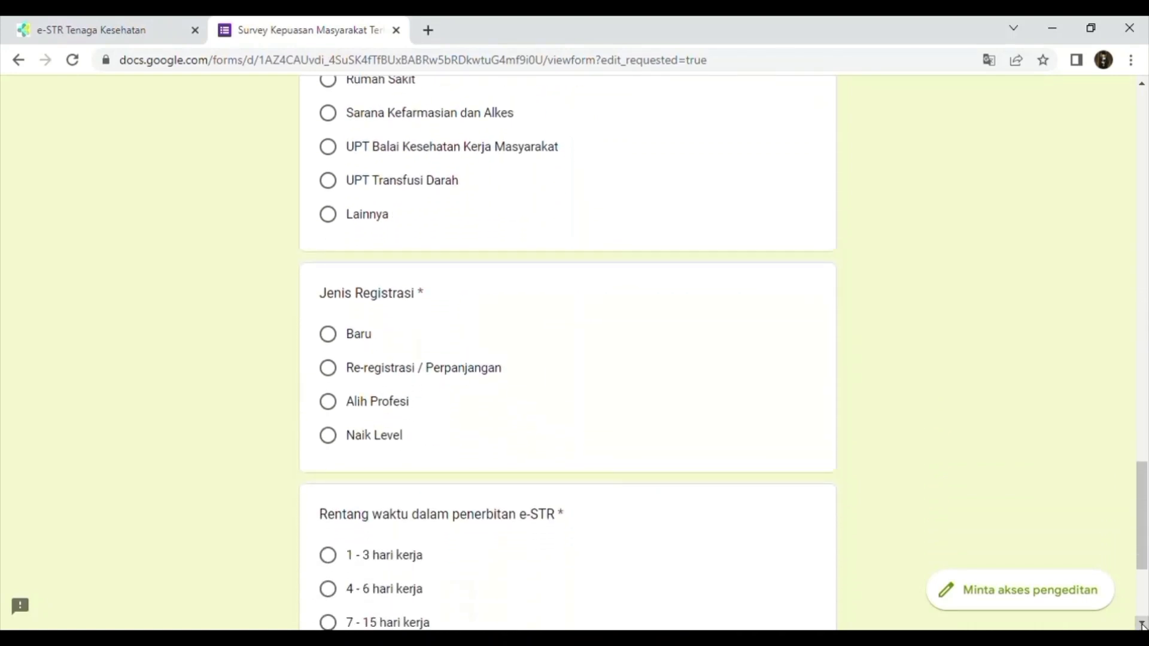
scroll(1141, 623, down, 1)
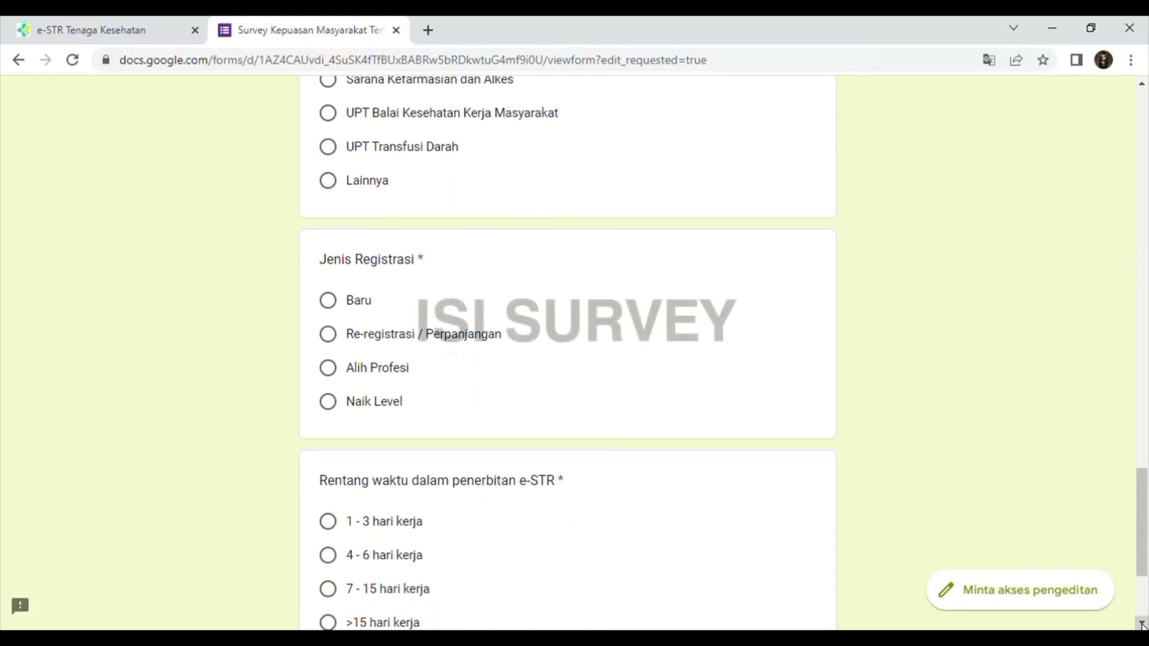
scroll(1141, 623, down, 1)
scroll(1142, 623, down, 1)
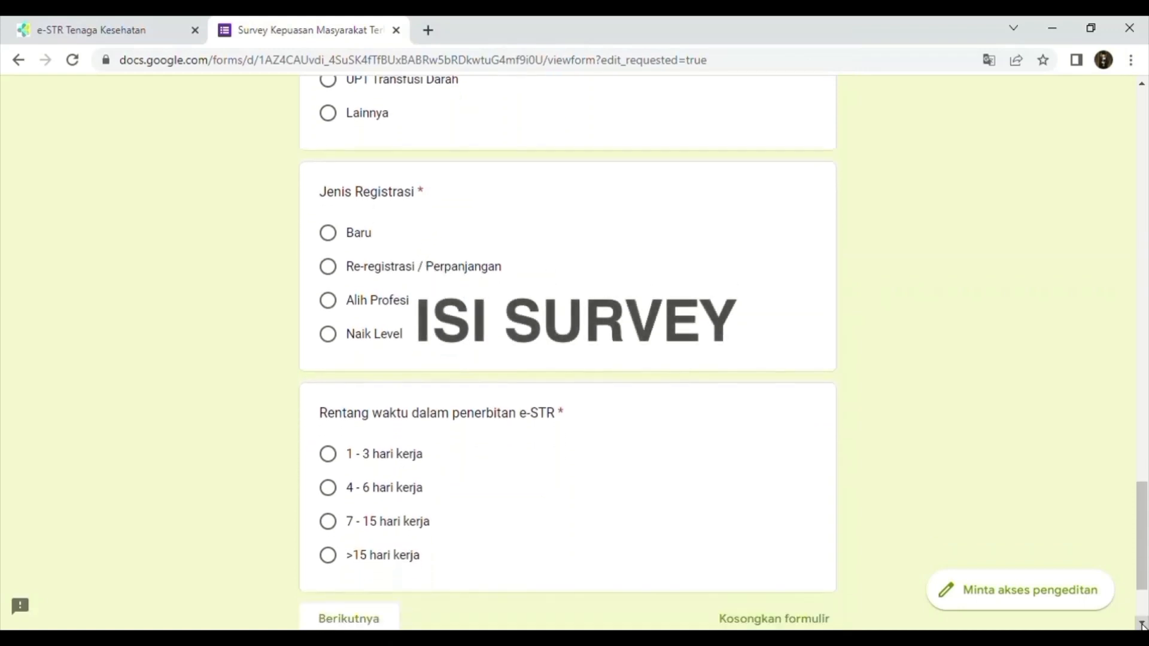
scroll(1142, 623, down, 1)
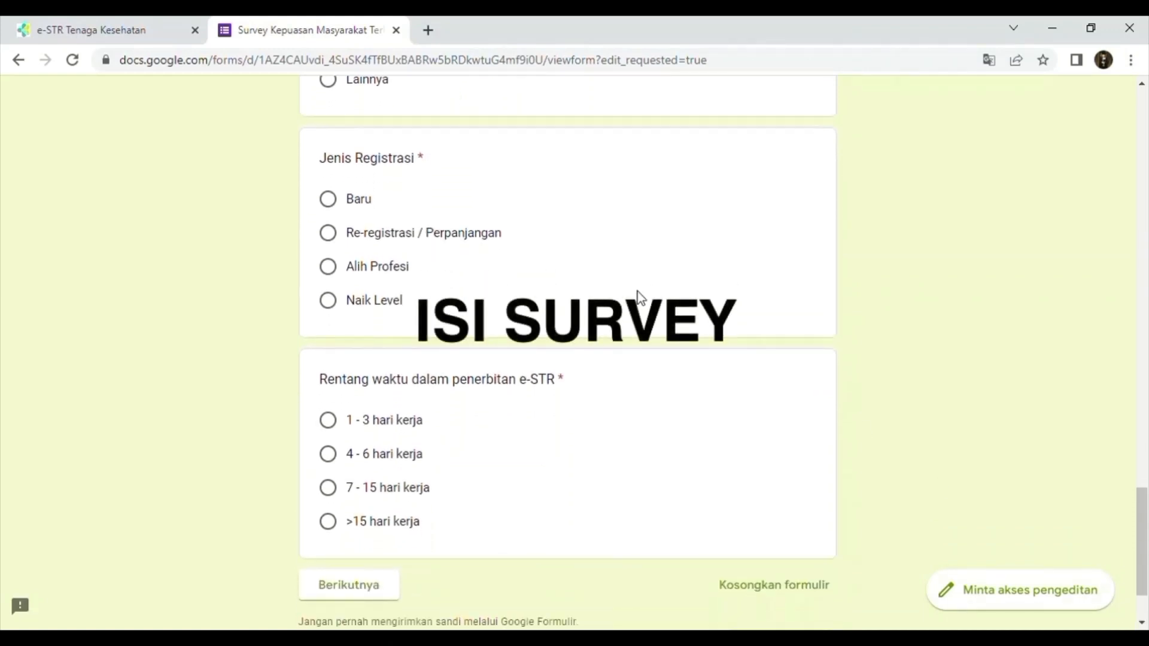
Answer Baru and 1 - 3 hari kerja in the survey and submit it
click(330, 200)
click(329, 420)
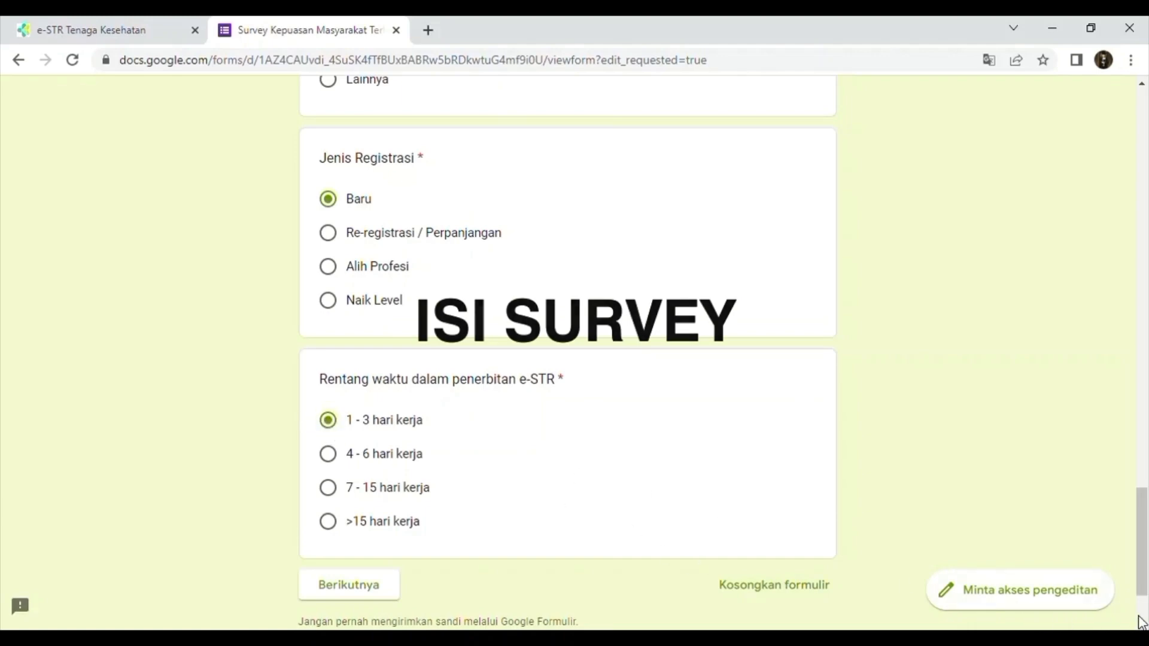
click(1141, 622)
scroll(1142, 622, down, 2)
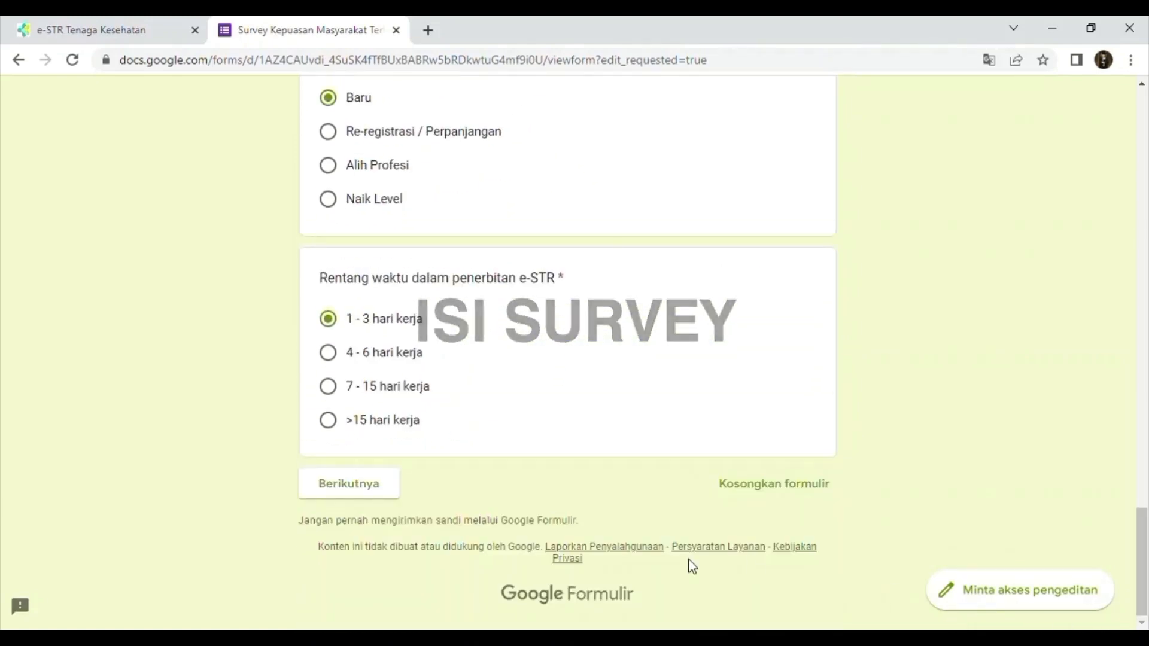
click(368, 483)
click(450, 603)
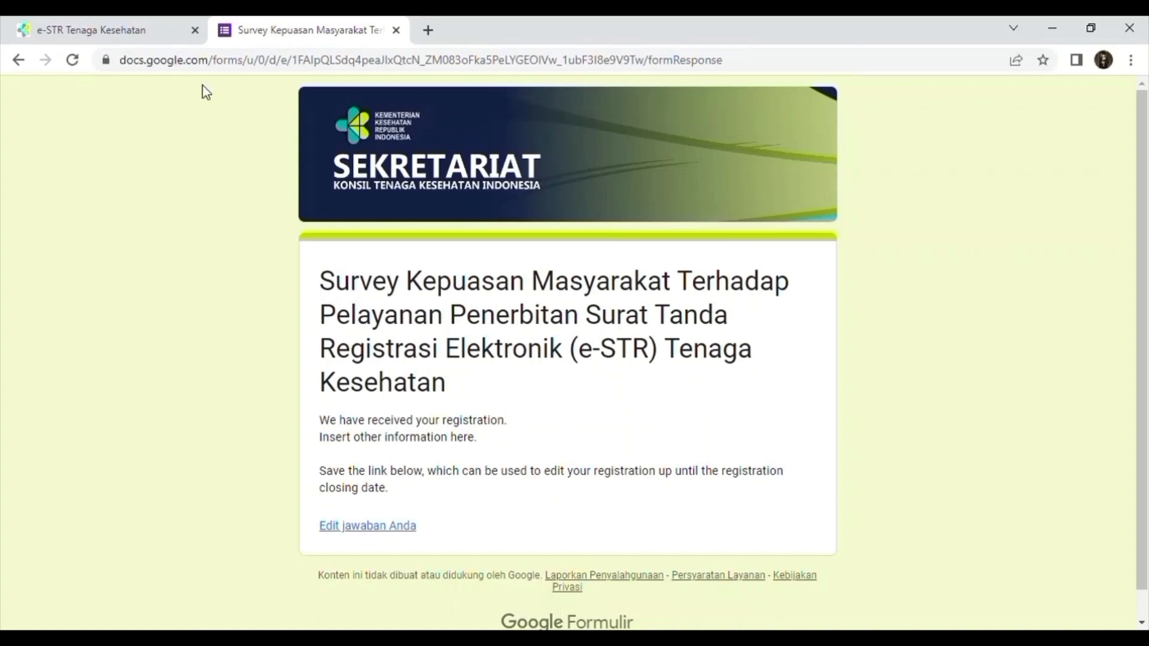
Return to the e-STR Tenaga Kesehatan page and download the e-STR file from the Pemberitahuan notice
click(139, 30)
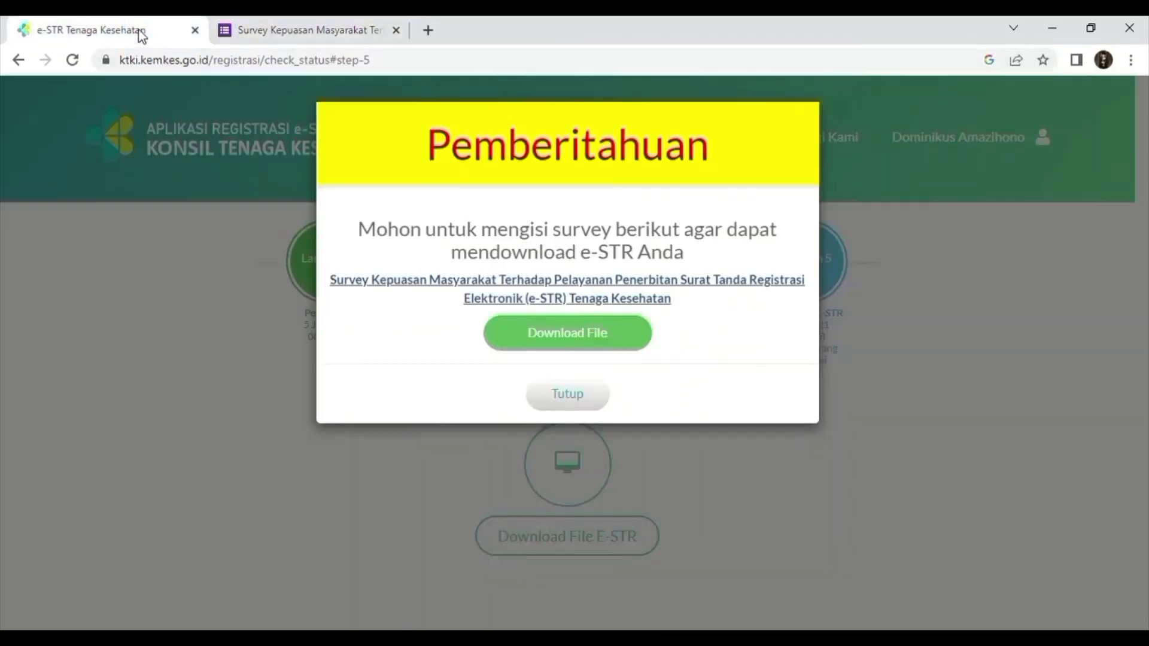
click(546, 334)
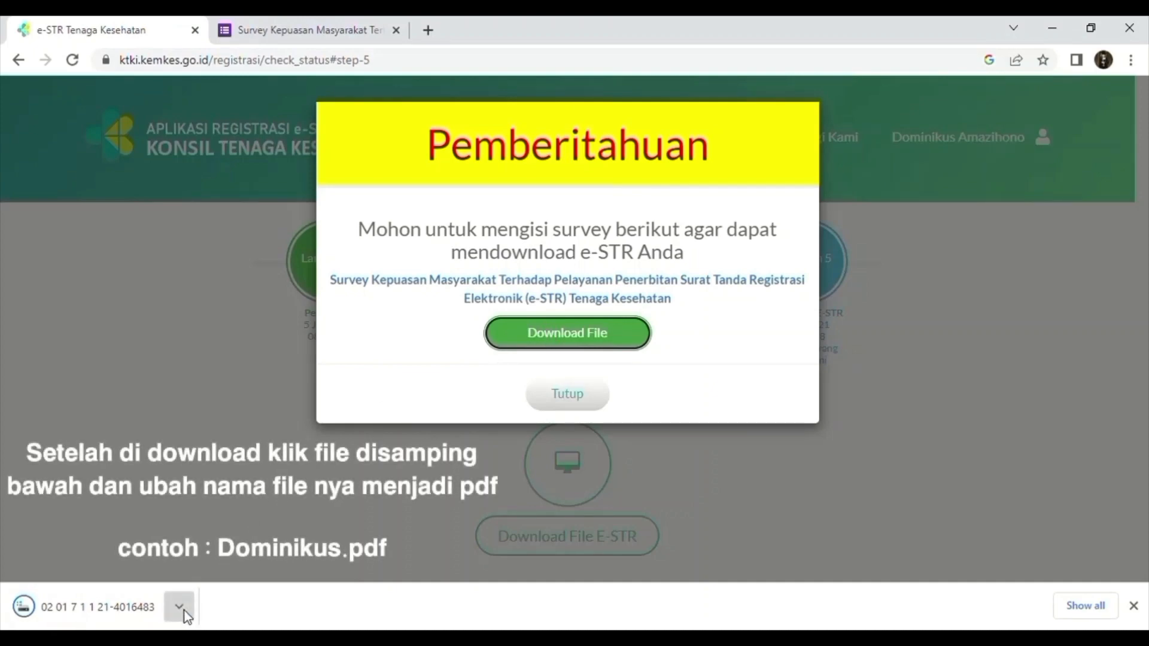
click(271, 551)
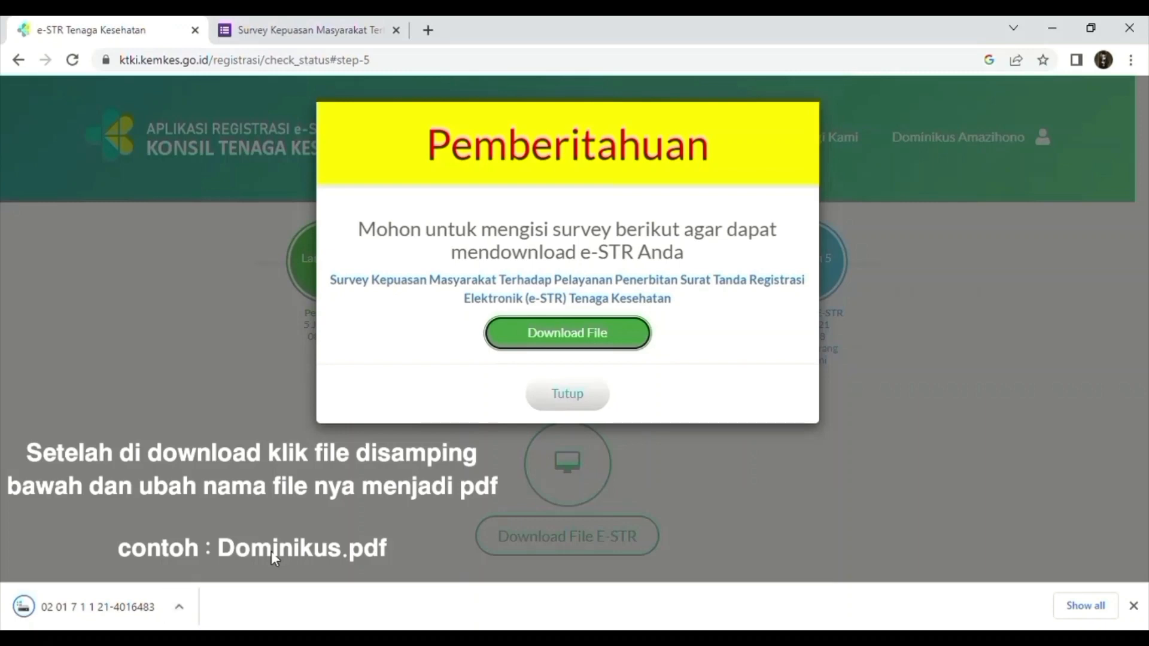